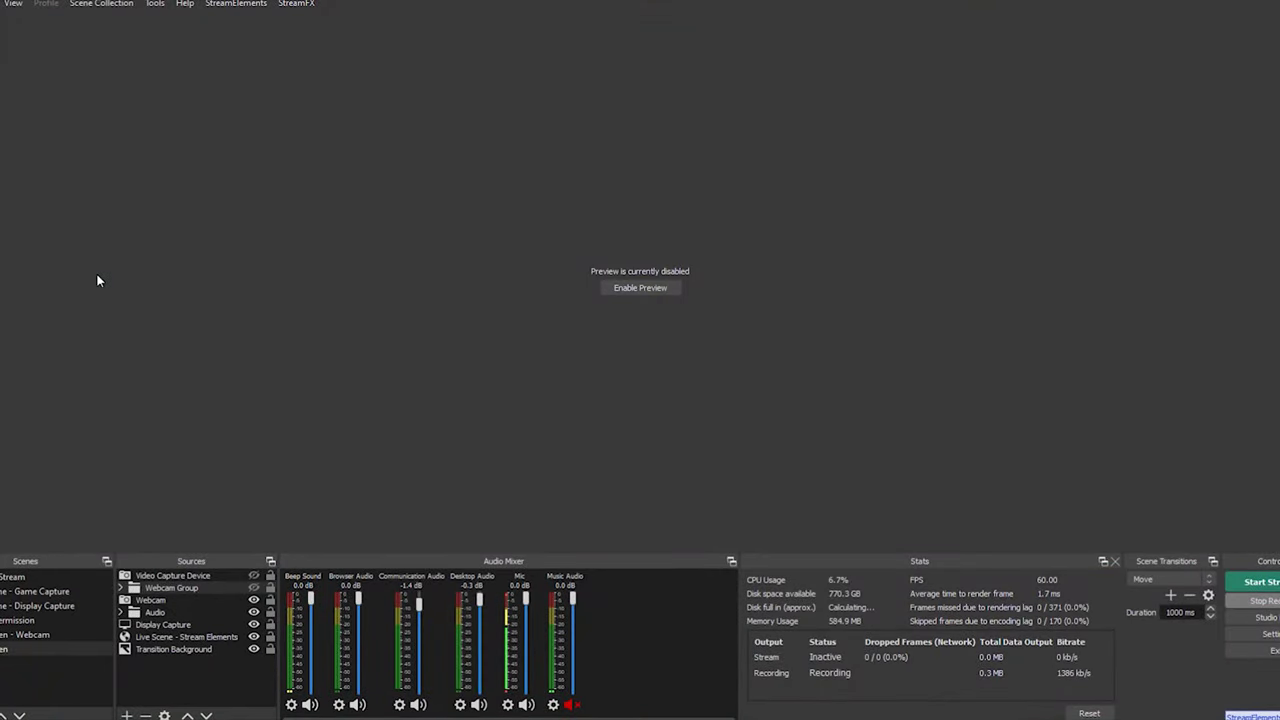
Step: Confirm OBS's WebSockets server is enabled on port 4444 without authentication
{"action": "left_click", "coordinate": [155, 5]}
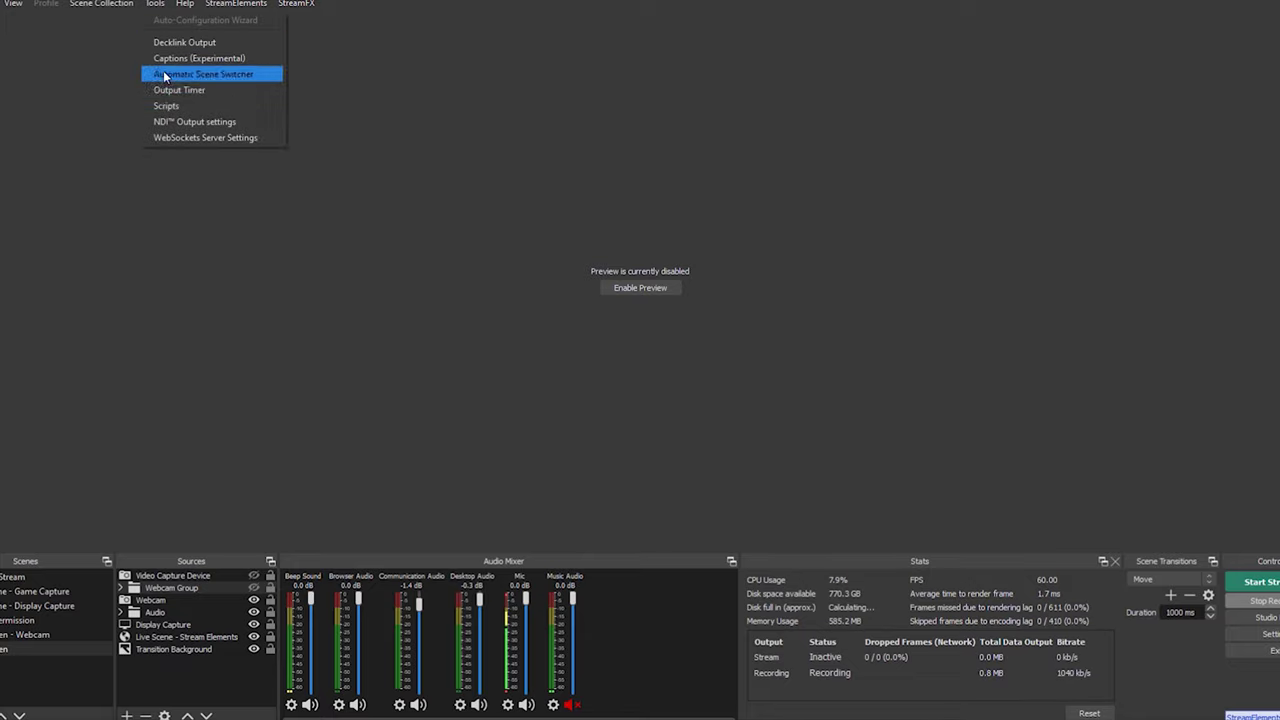
{"action": "left_click", "coordinate": [181, 138]}
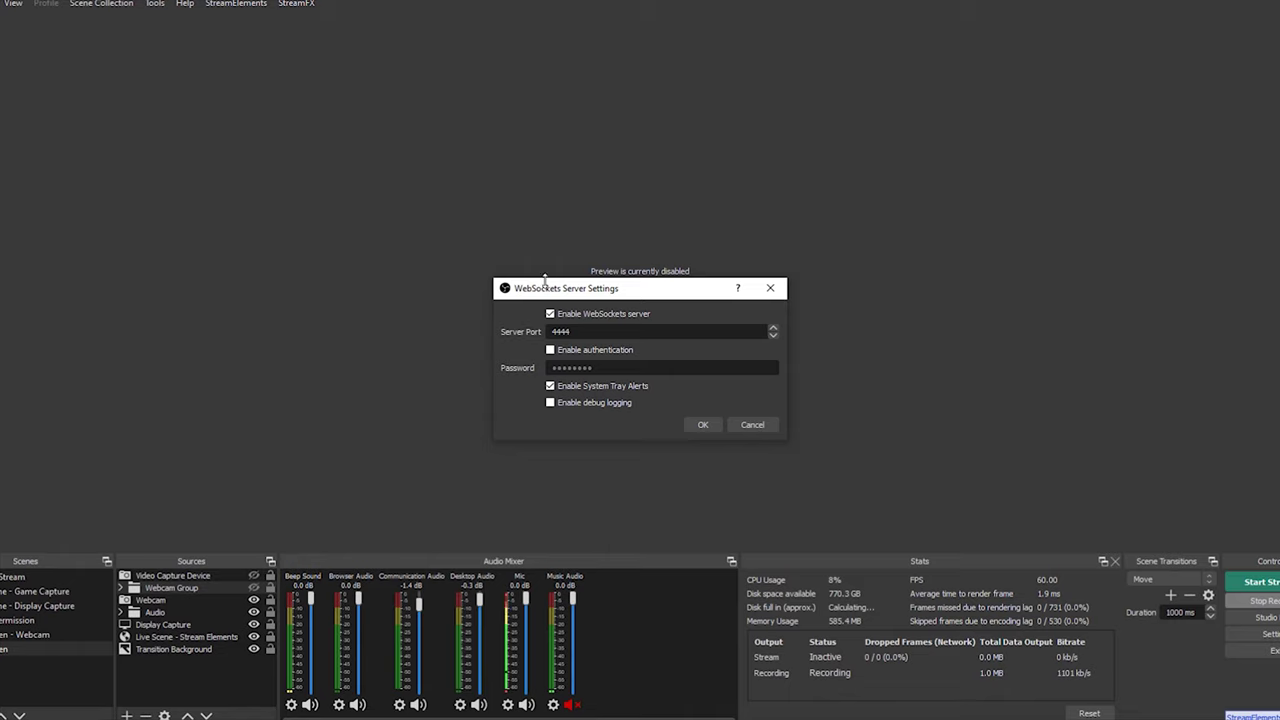
{"action": "left_click_drag", "start_coordinate": [564, 292], "coordinate": [527, 277]}
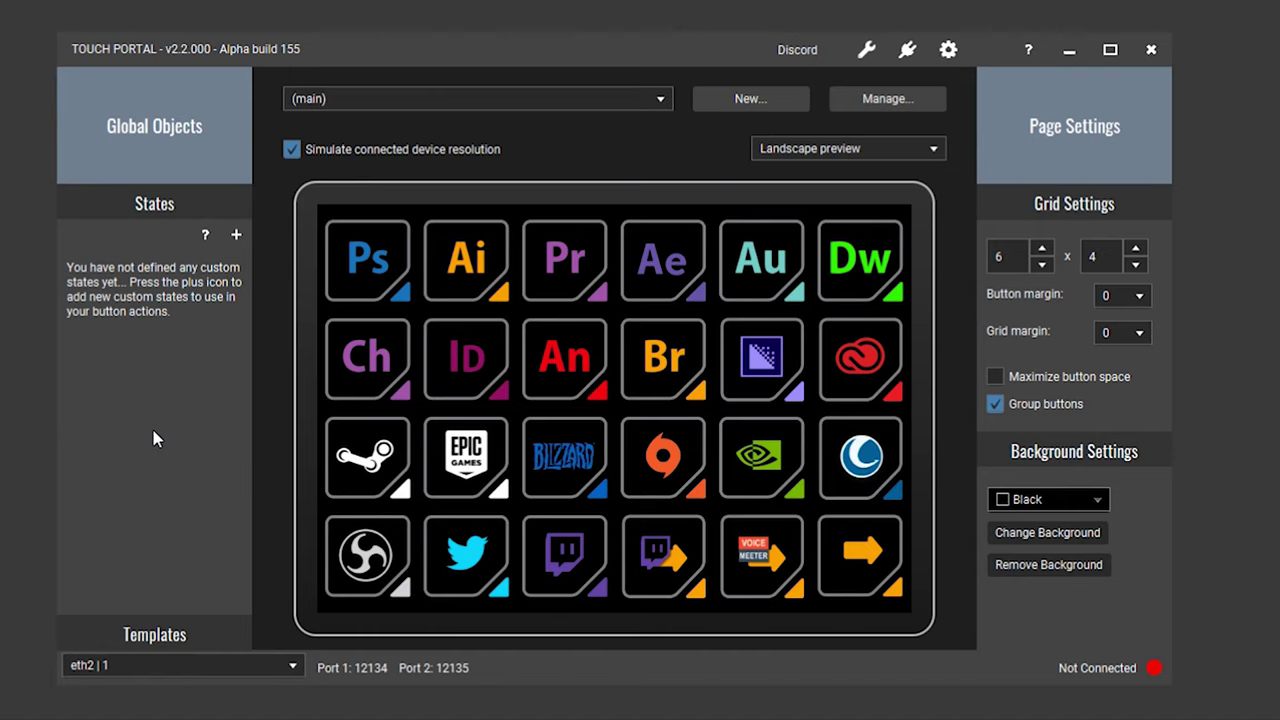
Step: Review Touch Portal's OBS connection settings (port 4444) and enable Start at windows boot
{"action": "left_click", "coordinate": [943, 58]}
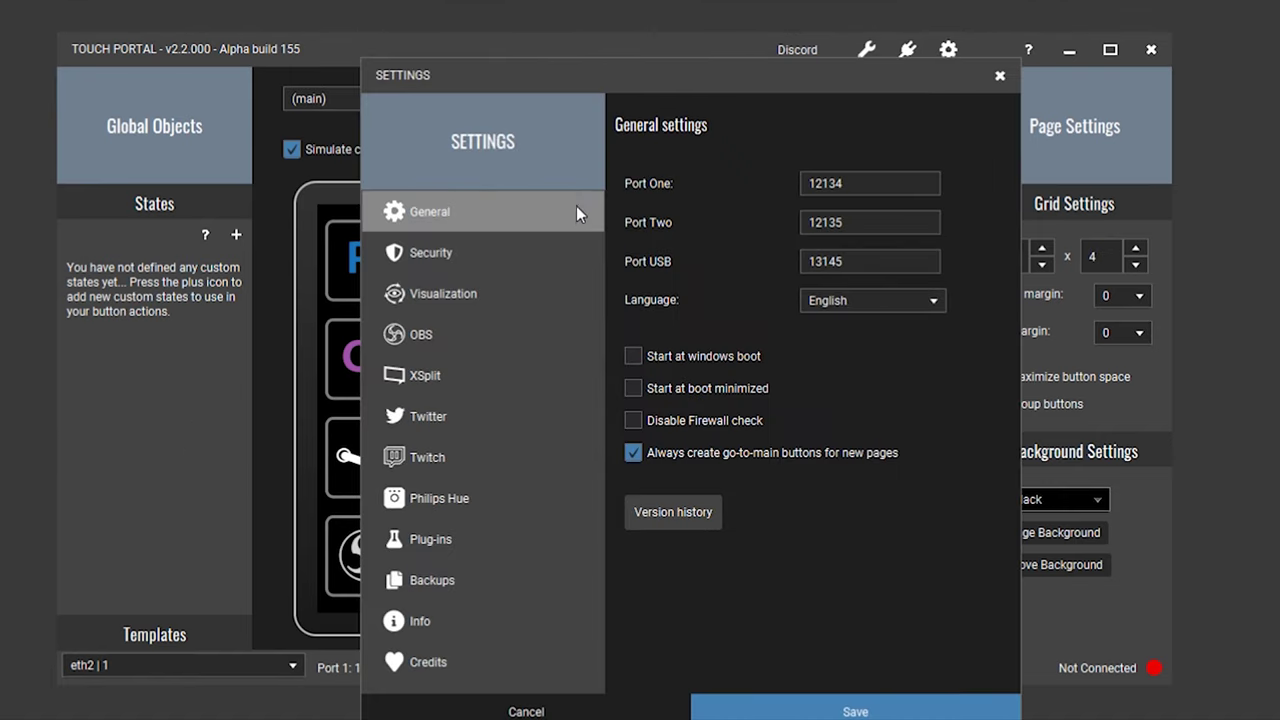
{"action": "left_click", "coordinate": [441, 336]}
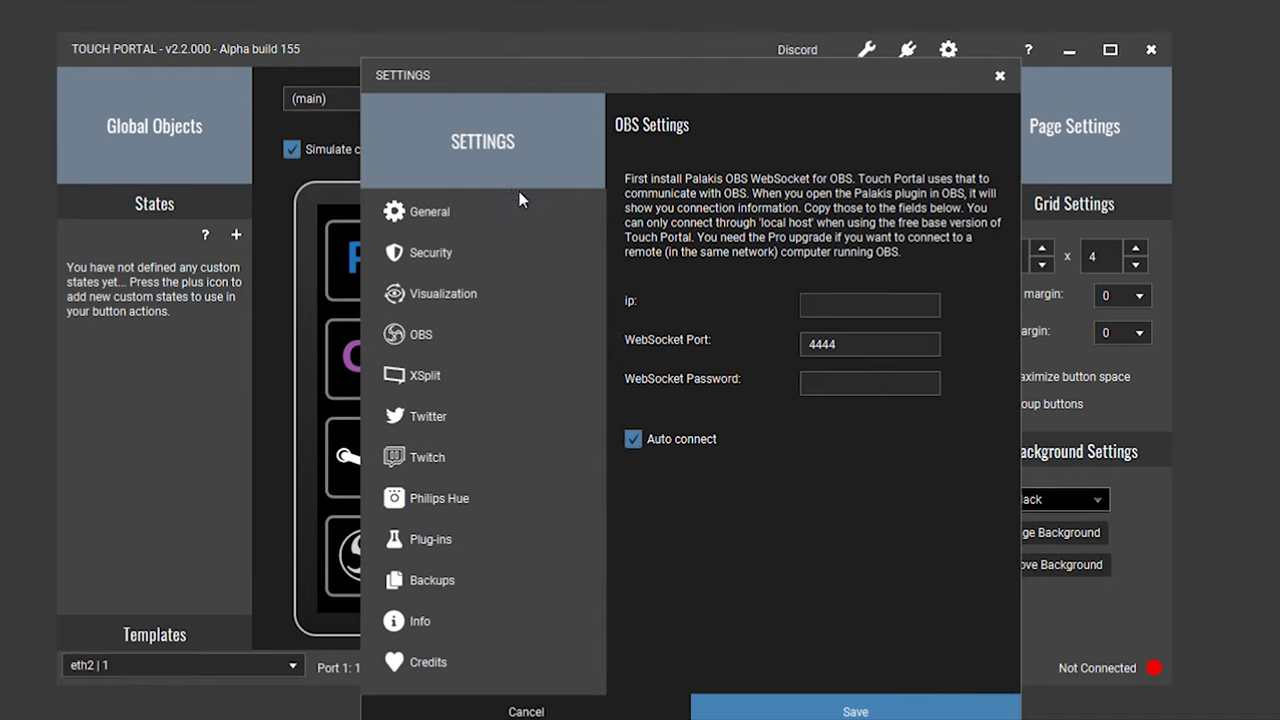
{"action": "left_click", "coordinate": [510, 215]}
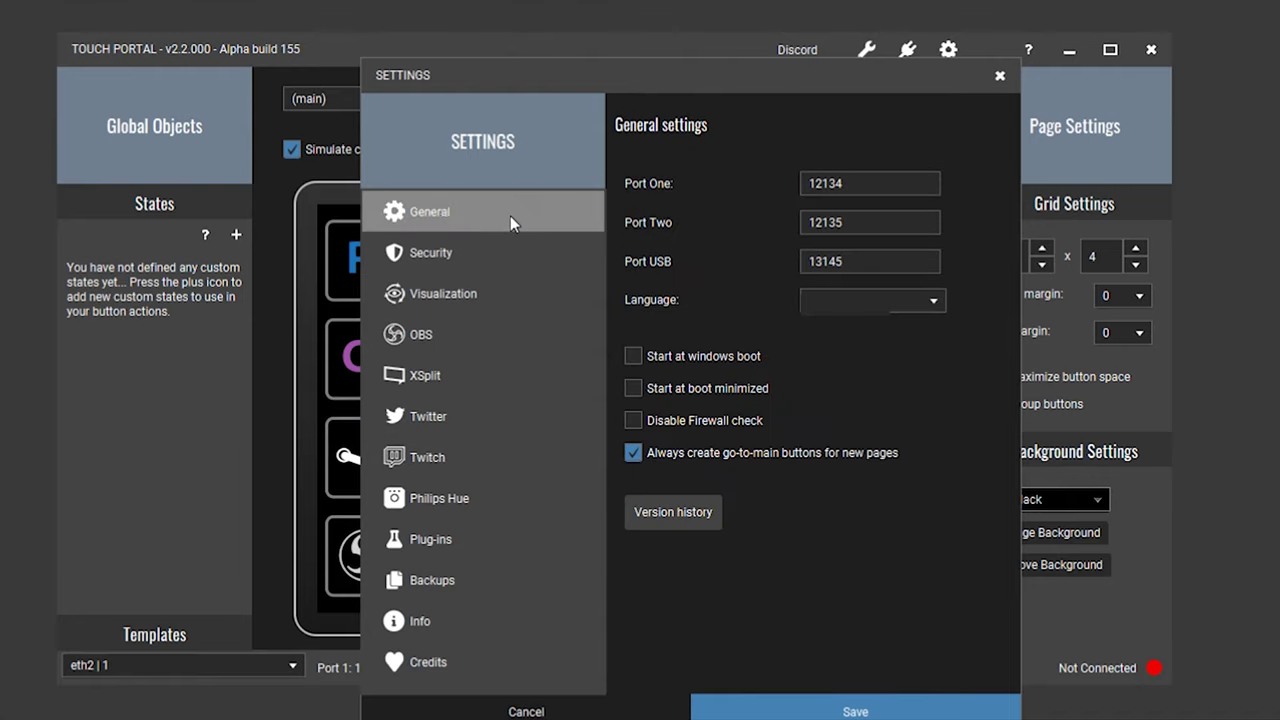
{"action": "left_click", "coordinate": [631, 360]}
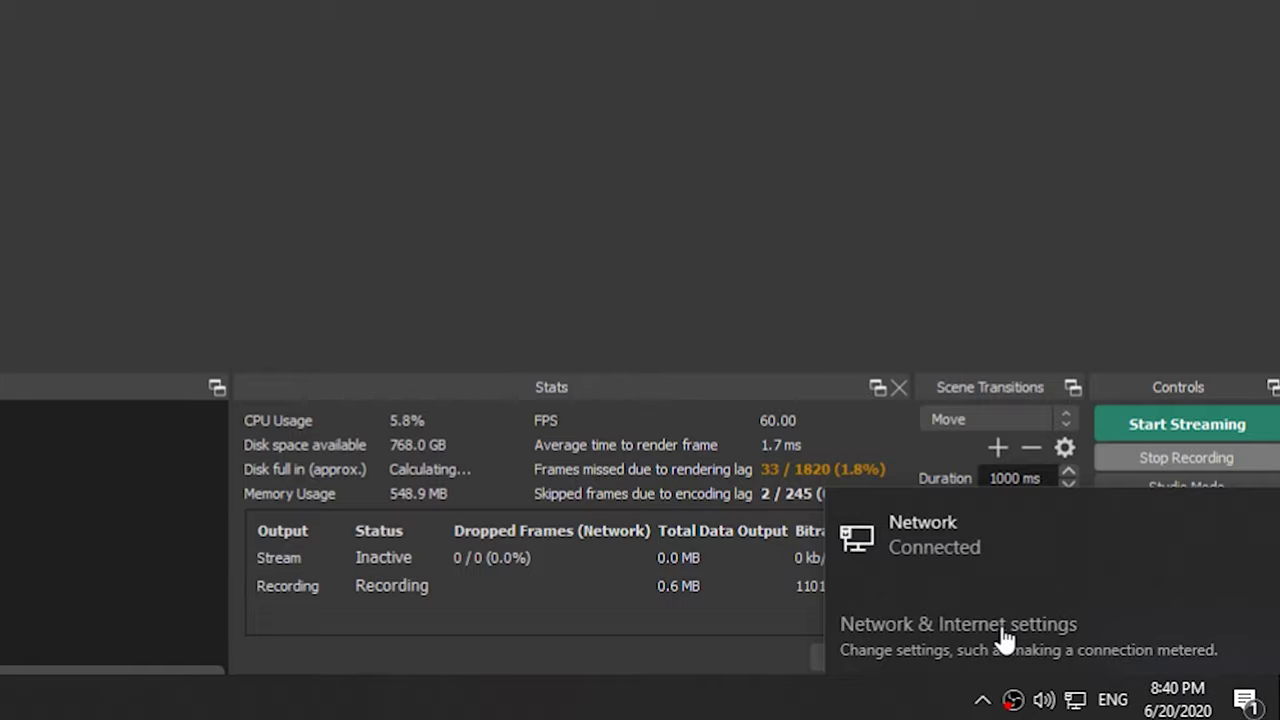
Step: Open the Windows network properties page to find the PC's IPv4 address
{"action": "left_click", "coordinate": [1003, 632]}
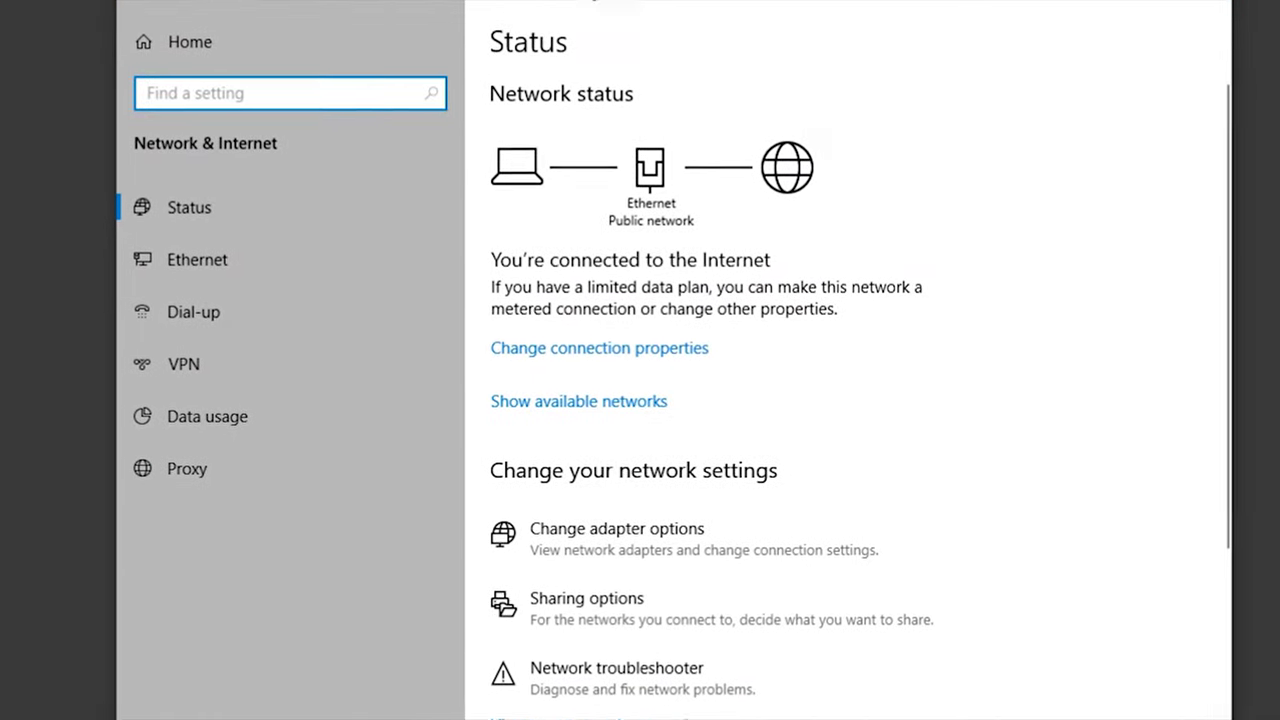
{"action": "scroll", "coordinate": [692, 275], "scroll_direction": "down", "scroll_amount": 2}
{"action": "scroll", "coordinate": [657, 366], "scroll_direction": "down", "scroll_amount": 2}
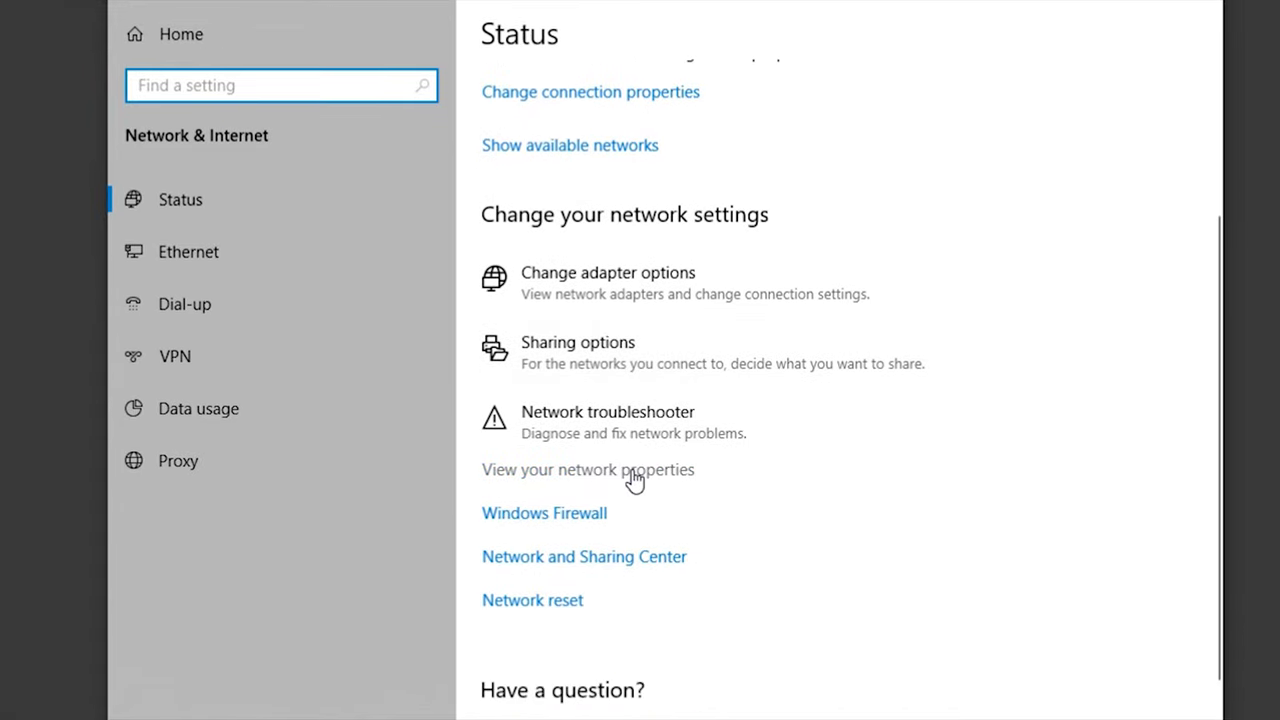
{"action": "left_click", "coordinate": [634, 478]}
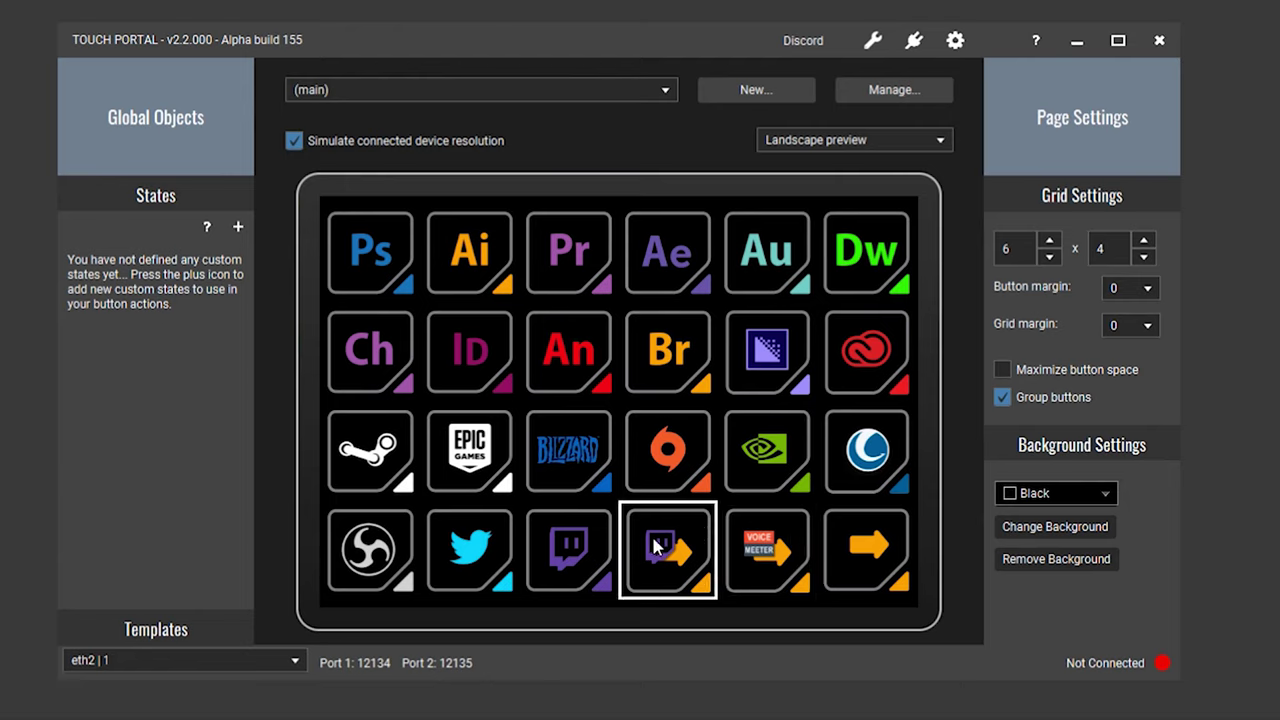
Step: Review Touch Portal's page list, stay on the main page, and select the Photoshop button
{"action": "left_click", "coordinate": [670, 98]}
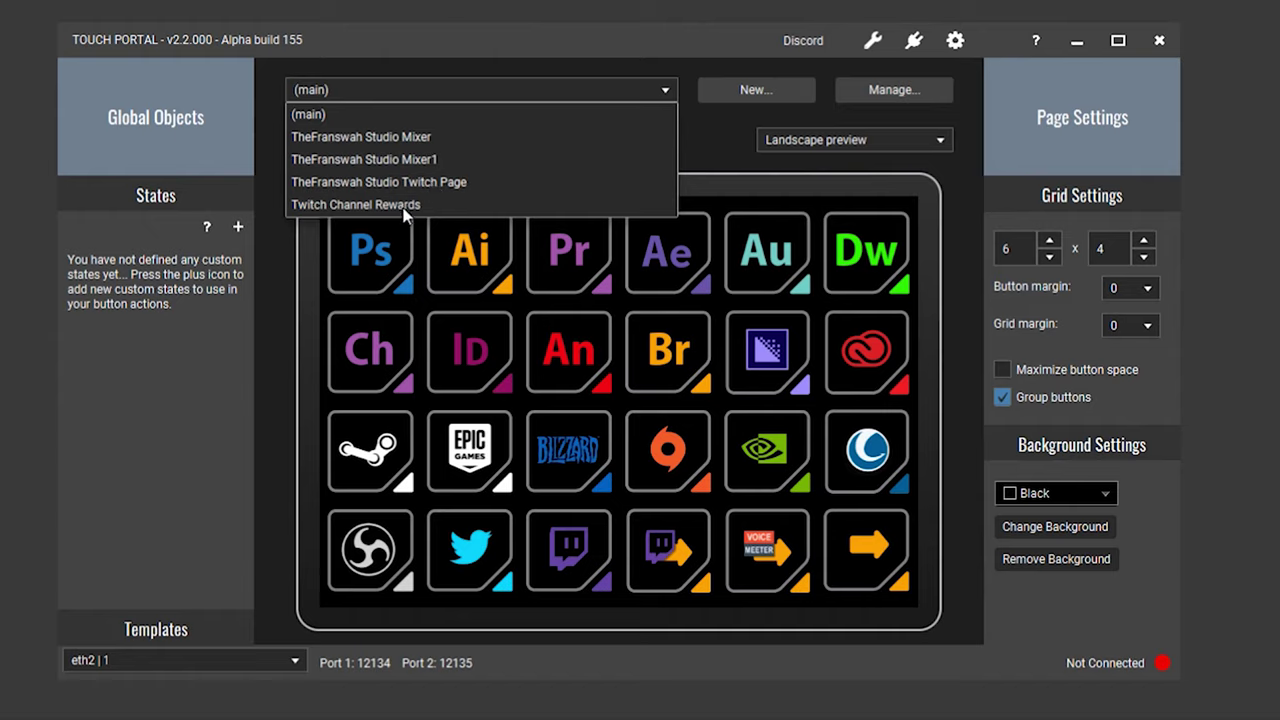
{"action": "left_click", "coordinate": [668, 92]}
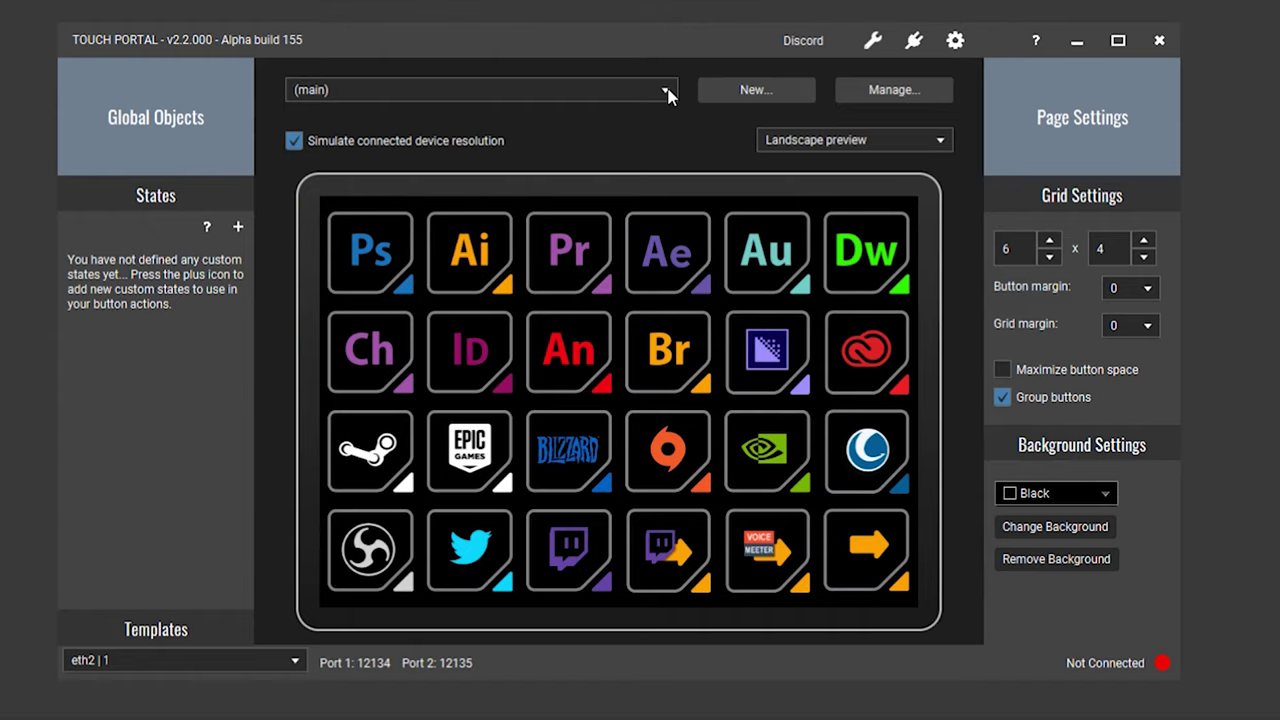
{"action": "left_click", "coordinate": [372, 250]}
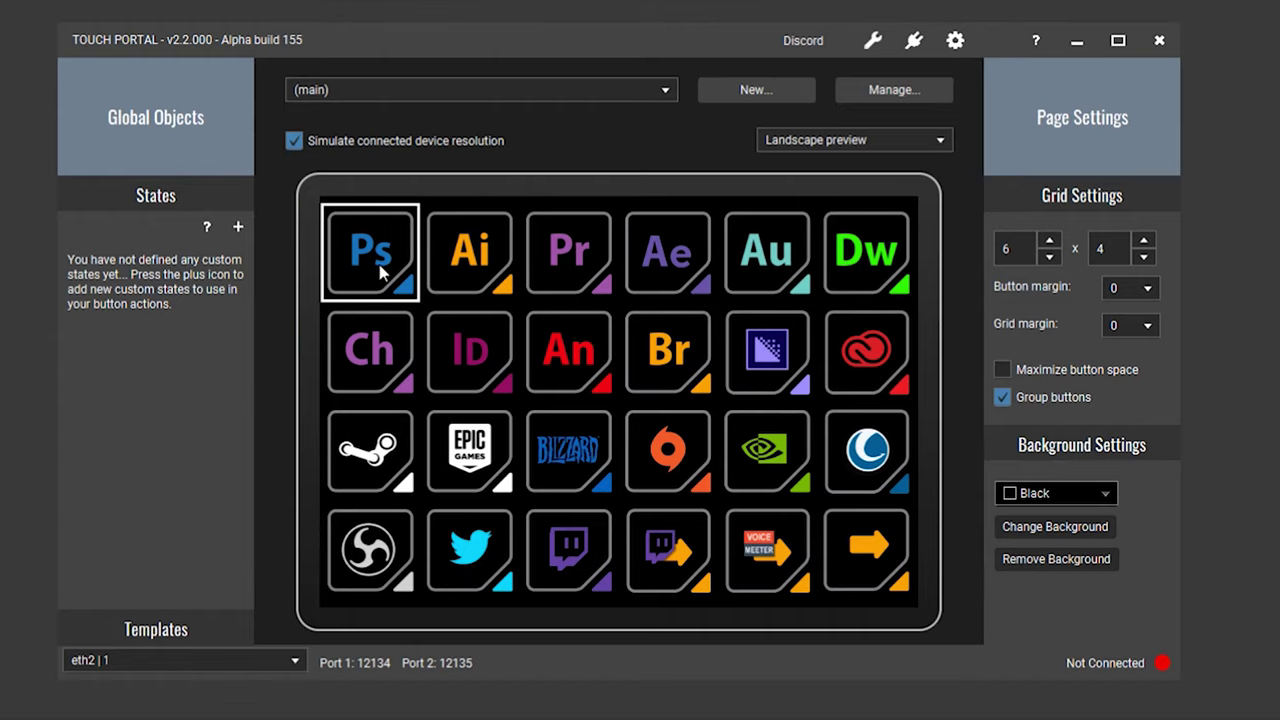
{"action": "double_click", "coordinate": [381, 270]}
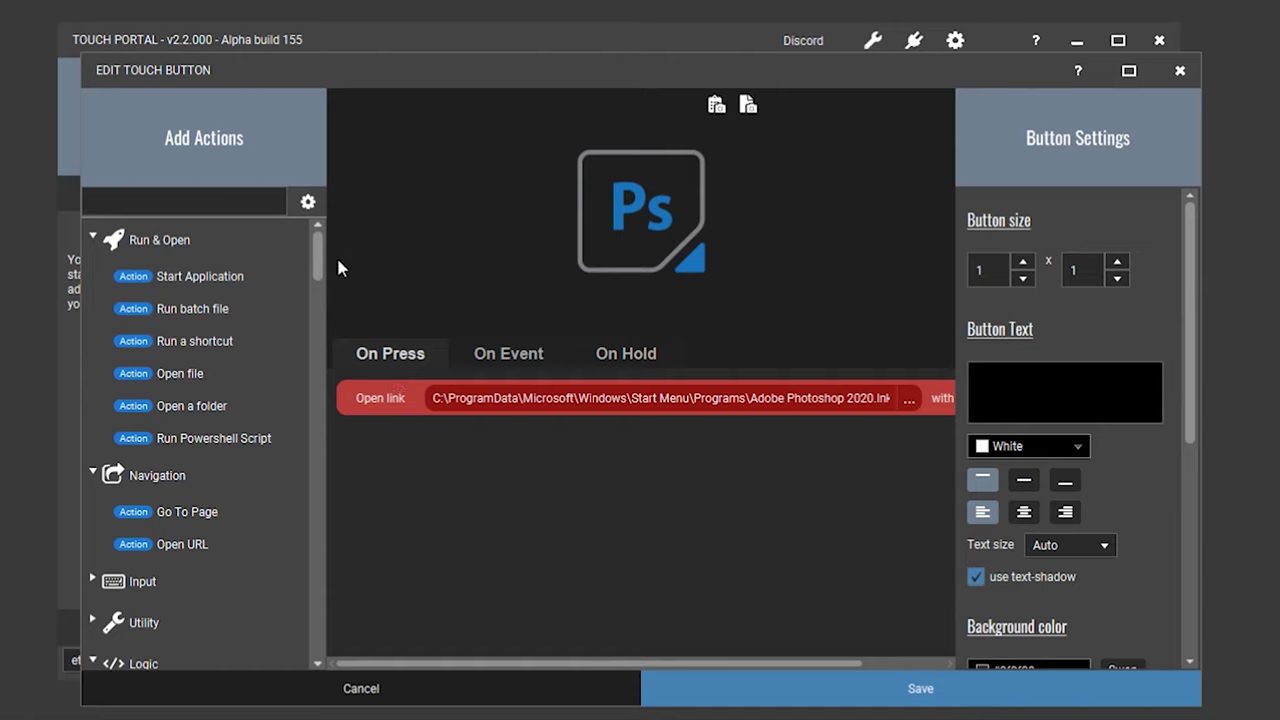
{"action": "left_click", "coordinate": [202, 278]}
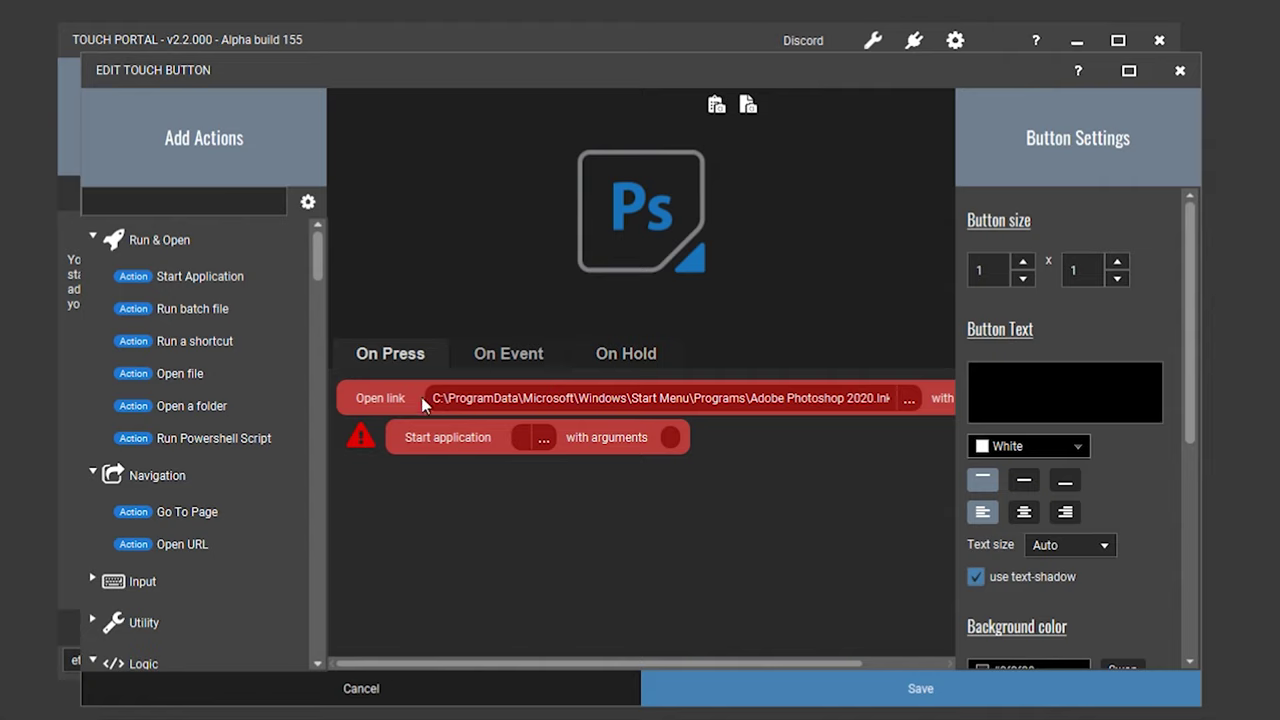
{"action": "left_click", "coordinate": [423, 449]}
{"action": "key", "text": "Delete"}
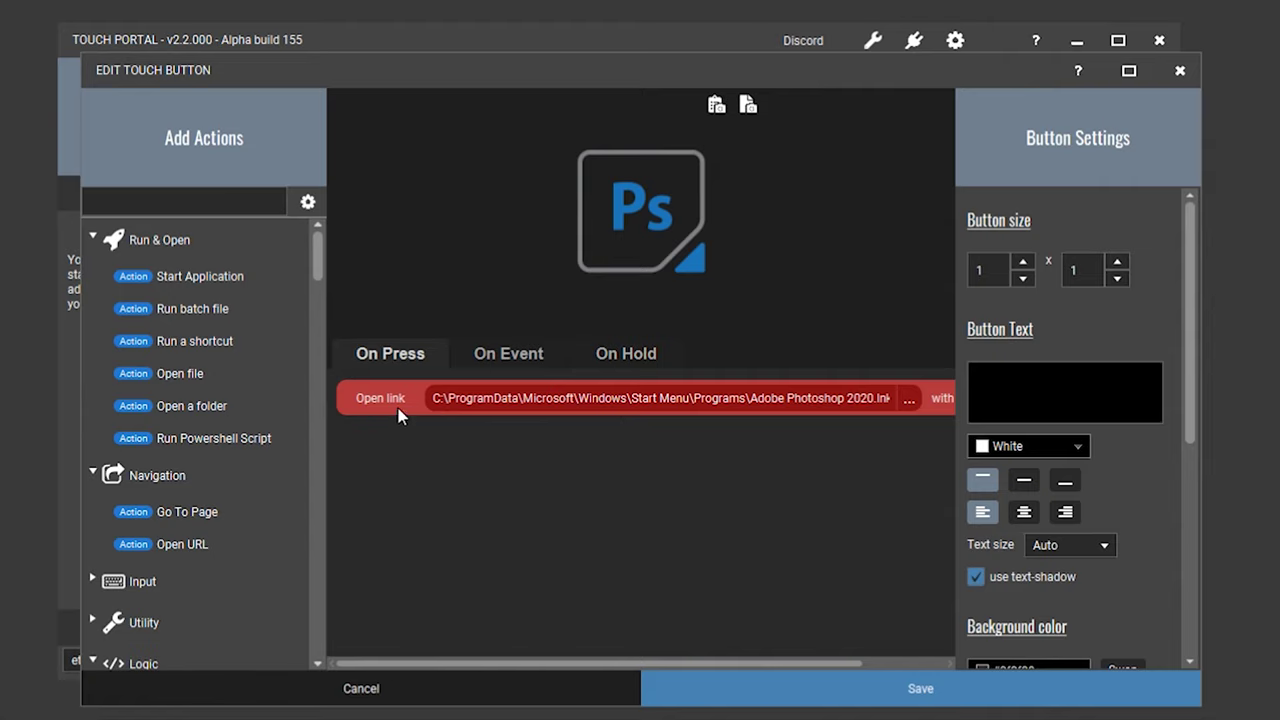
{"action": "left_click_drag", "start_coordinate": [474, 398], "coordinate": [888, 398]}
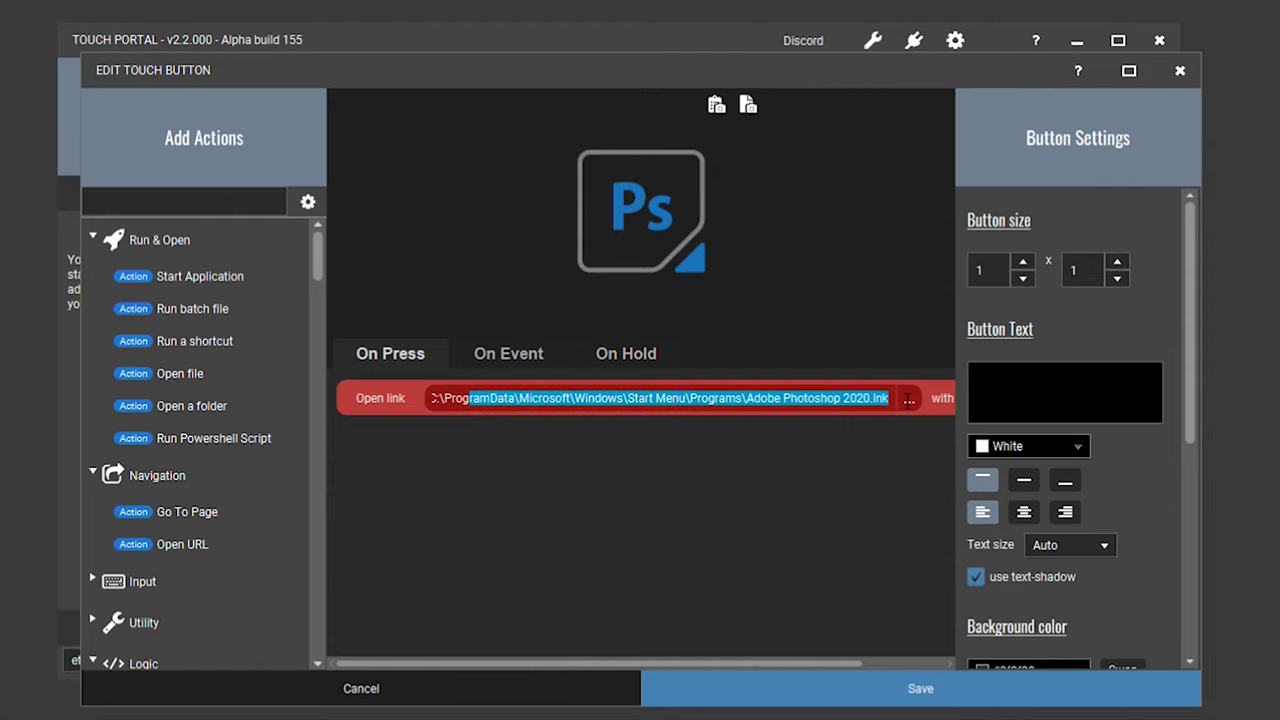
{"action": "left_click", "coordinate": [726, 467]}
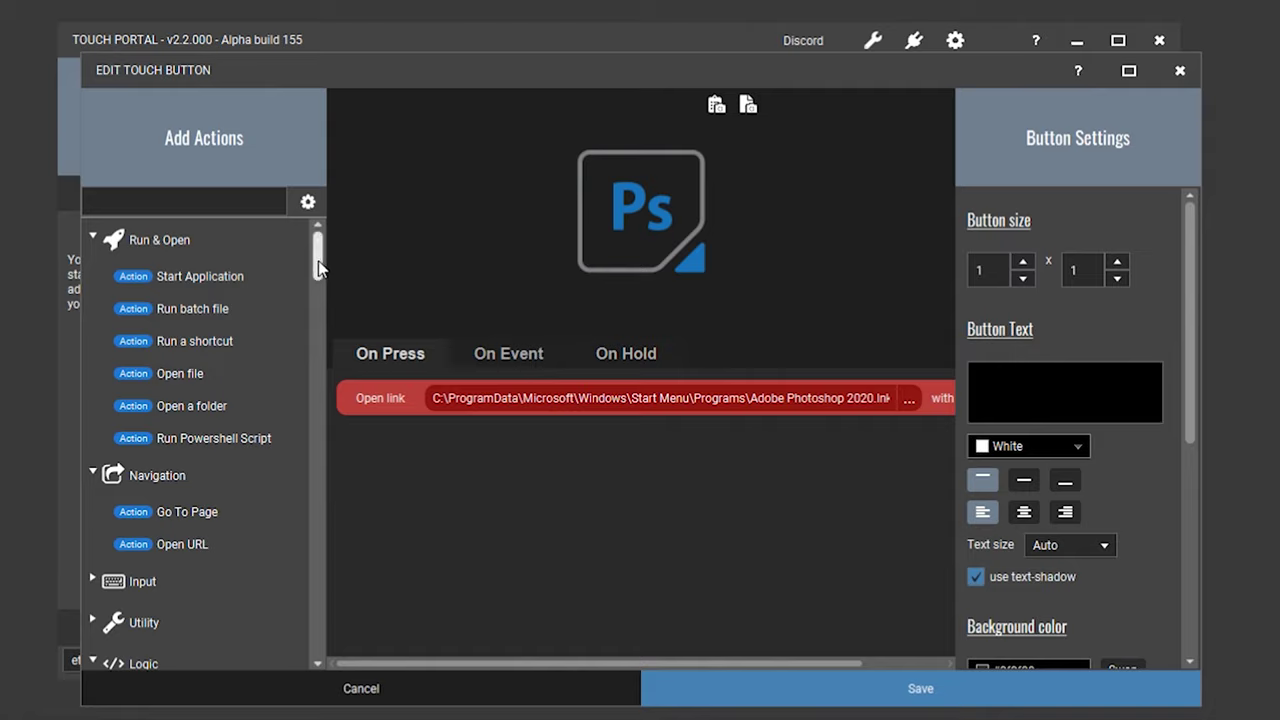
{"action": "left_click_drag", "start_coordinate": [318, 266], "coordinate": [329, 376]}
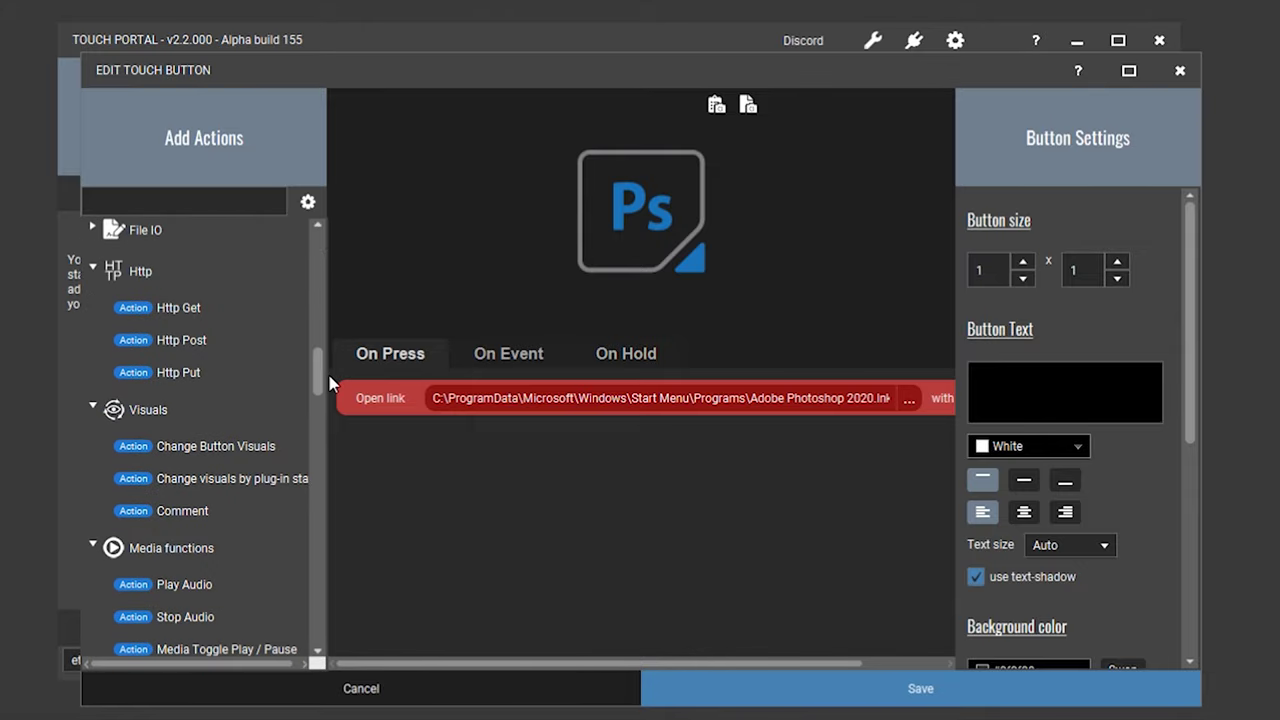
{"action": "mouse_move", "coordinate": [322, 370]}
{"action": "left_mouse_down"}
{"action": "mouse_move", "coordinate": [316, 410]}
{"action": "mouse_move", "coordinate": [317, 245]}
{"action": "left_mouse_up"}
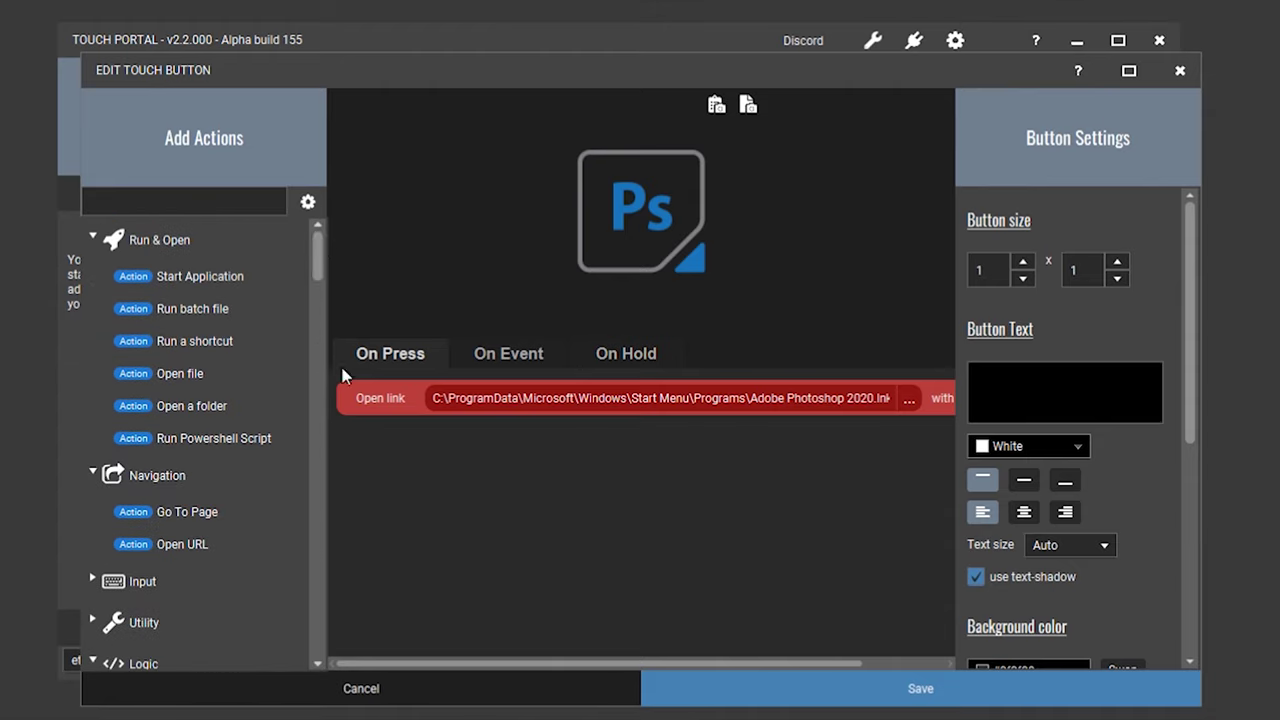
{"action": "left_click", "coordinate": [497, 357]}
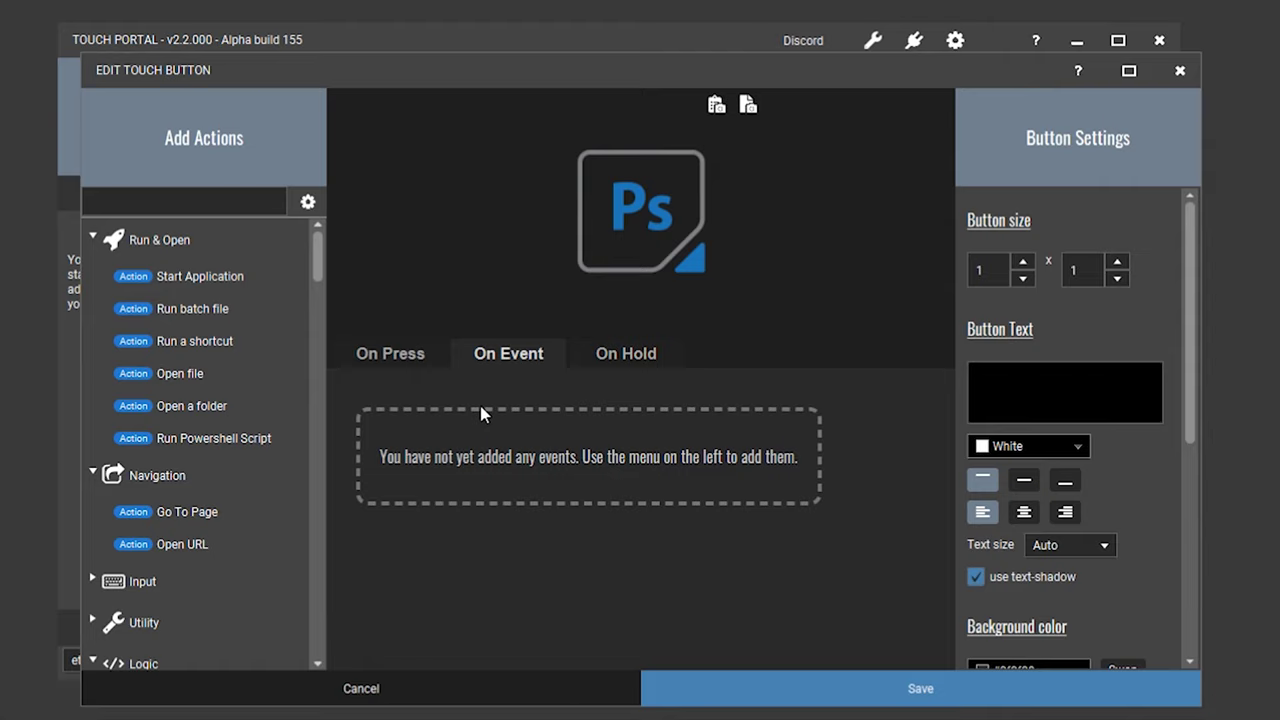
{"action": "left_click", "coordinate": [595, 356]}
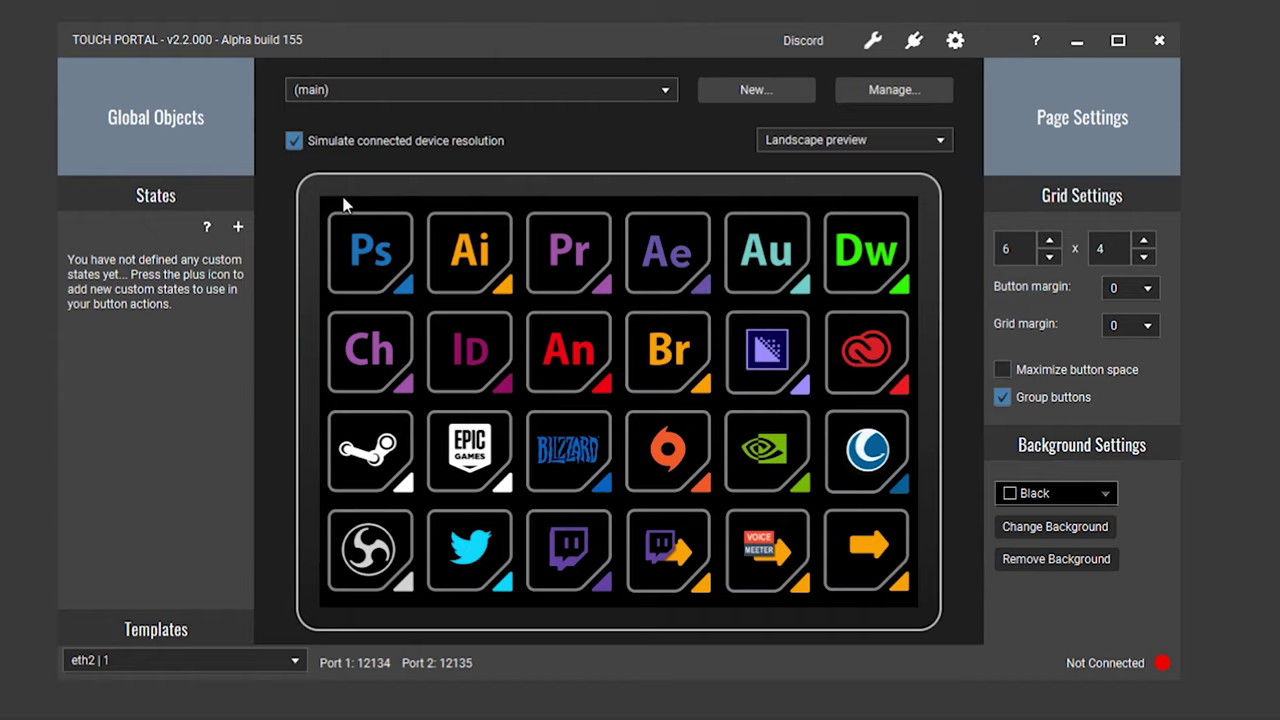
Step: Switch Touch Portal to TheFranswah Studio Twitch Page
{"action": "left_click", "coordinate": [470, 90]}
{"action": "left_click", "coordinate": [420, 182]}
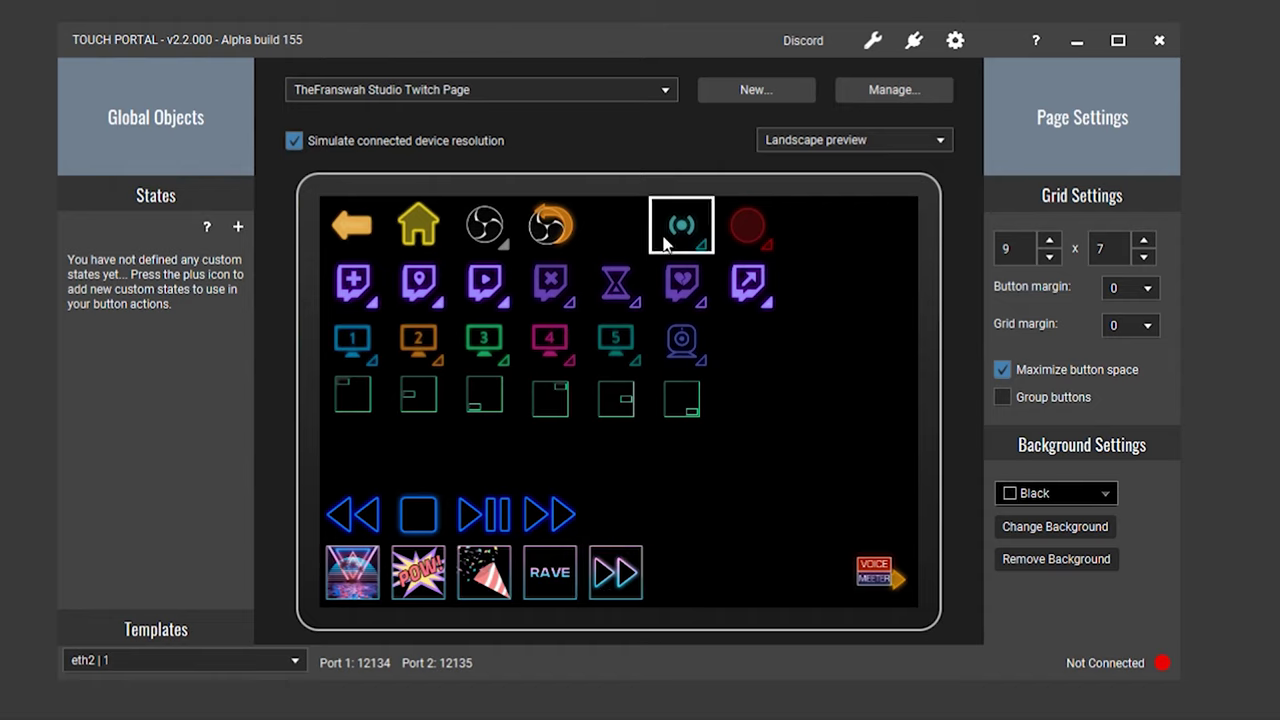
Step: On a new button, add two OBS Set Streaming State press actions: Start and Stop
{"action": "left_click", "coordinate": [818, 237]}
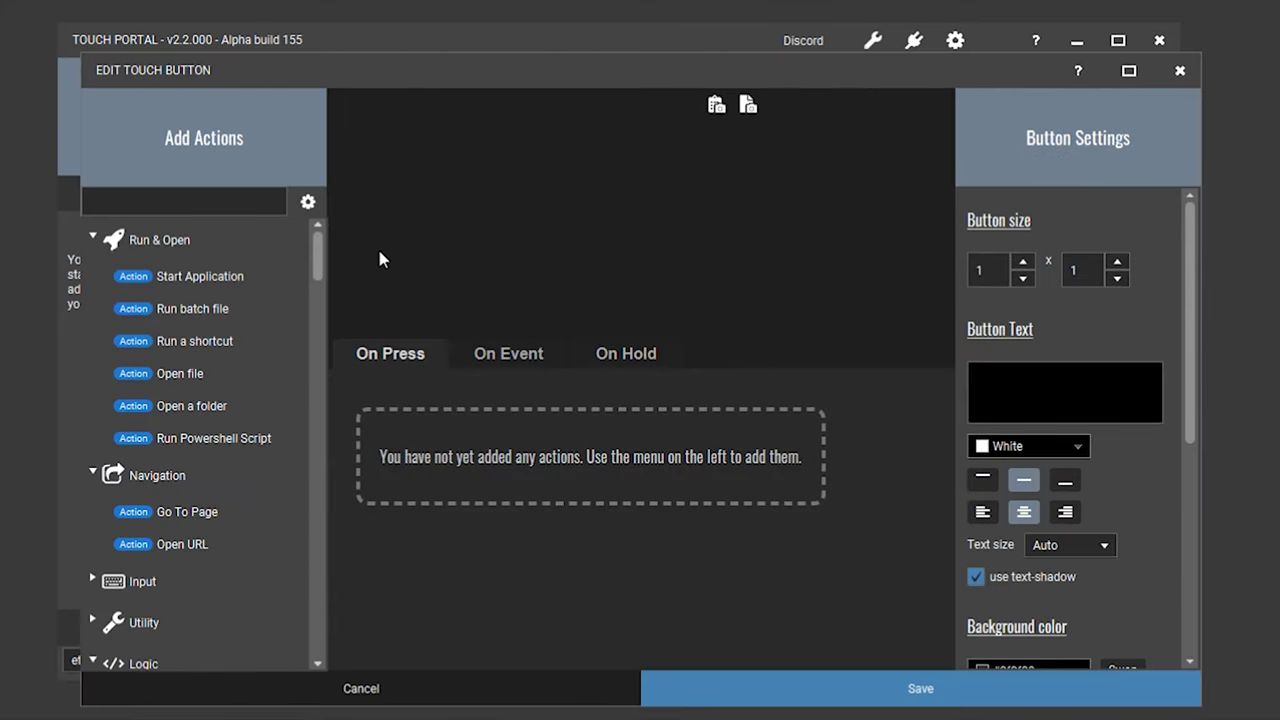
{"action": "left_click_drag", "start_coordinate": [318, 250], "coordinate": [334, 473]}
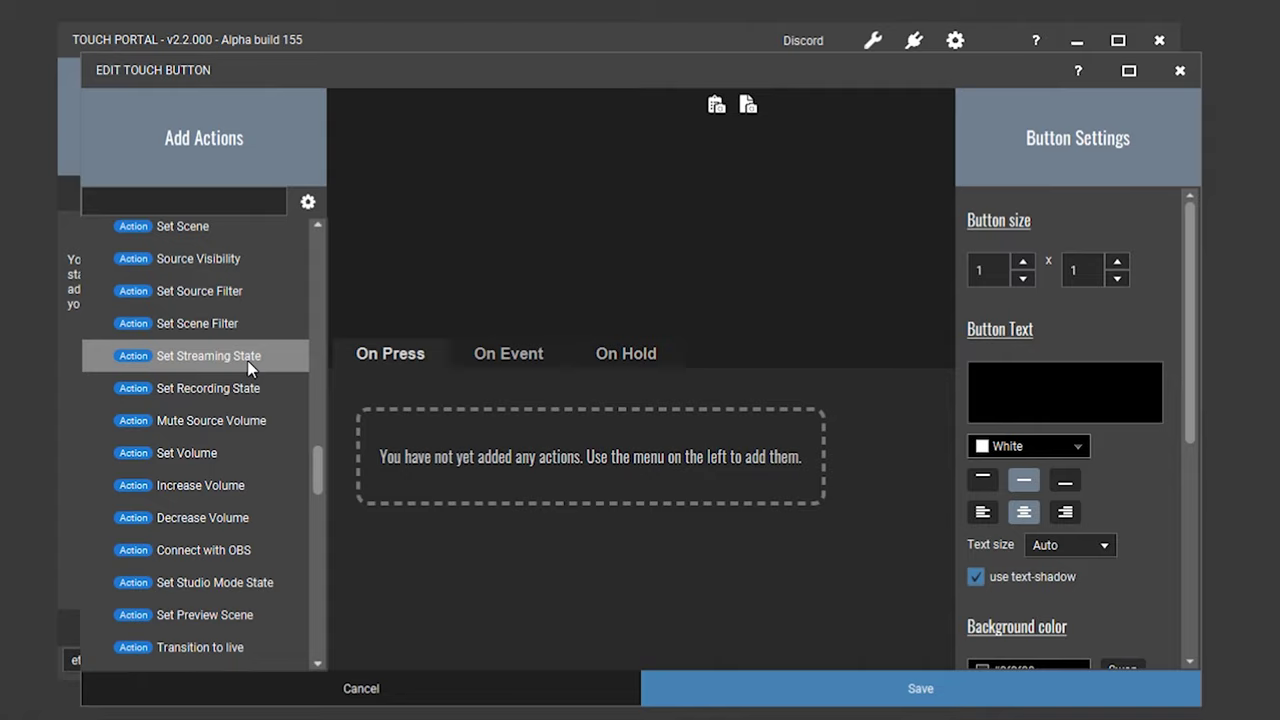
{"action": "left_click_drag", "start_coordinate": [247, 360], "coordinate": [368, 458]}
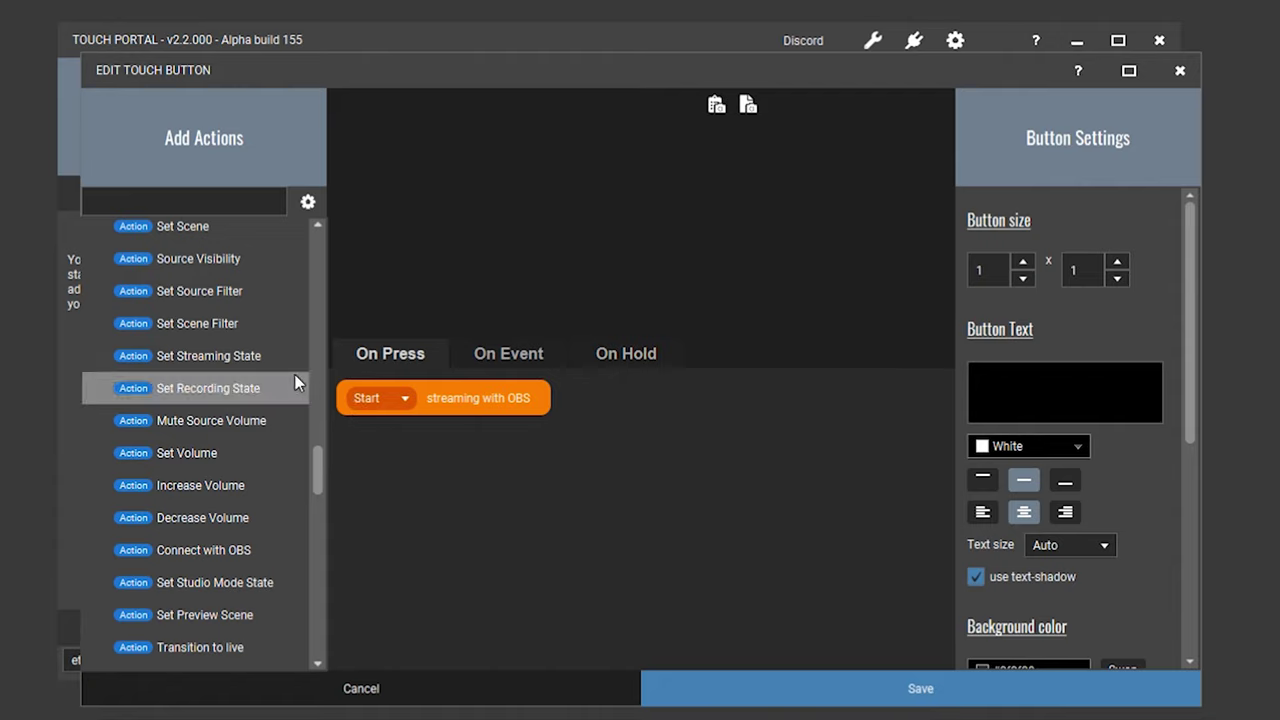
{"action": "left_click", "coordinate": [263, 366]}
{"action": "left_click", "coordinate": [402, 440]}
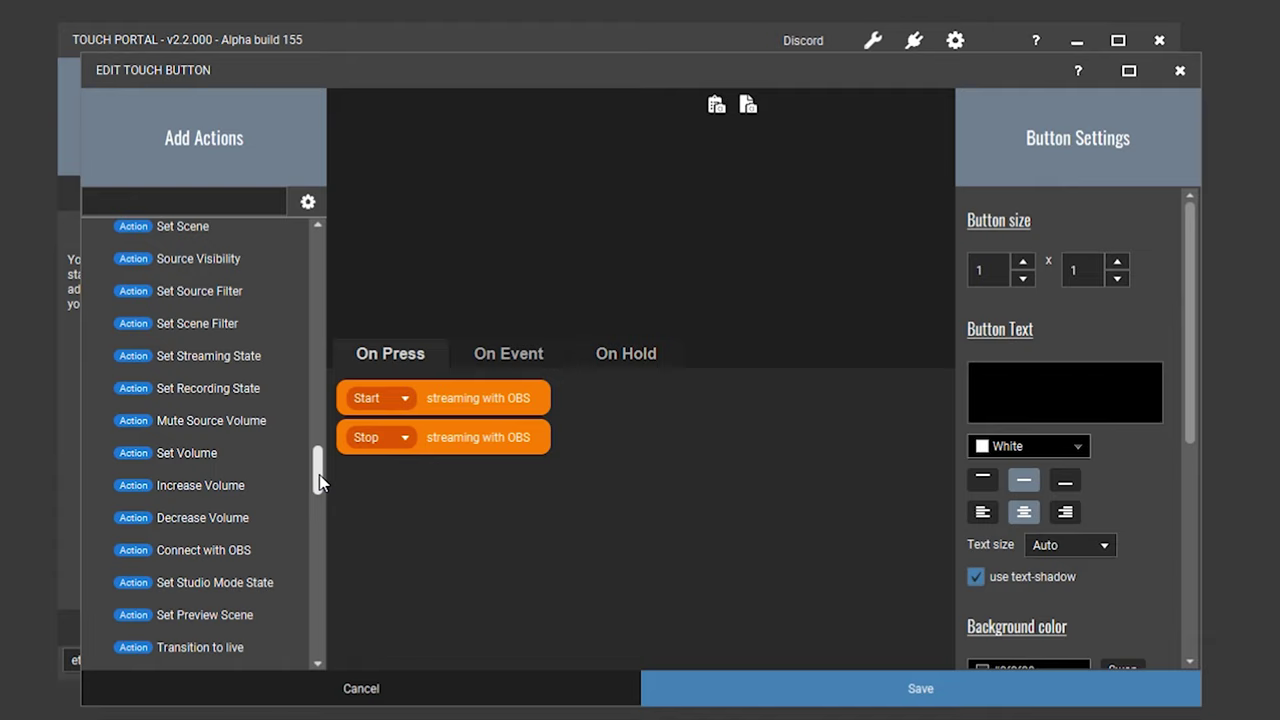
{"action": "left_click_drag", "start_coordinate": [319, 474], "coordinate": [318, 305]}
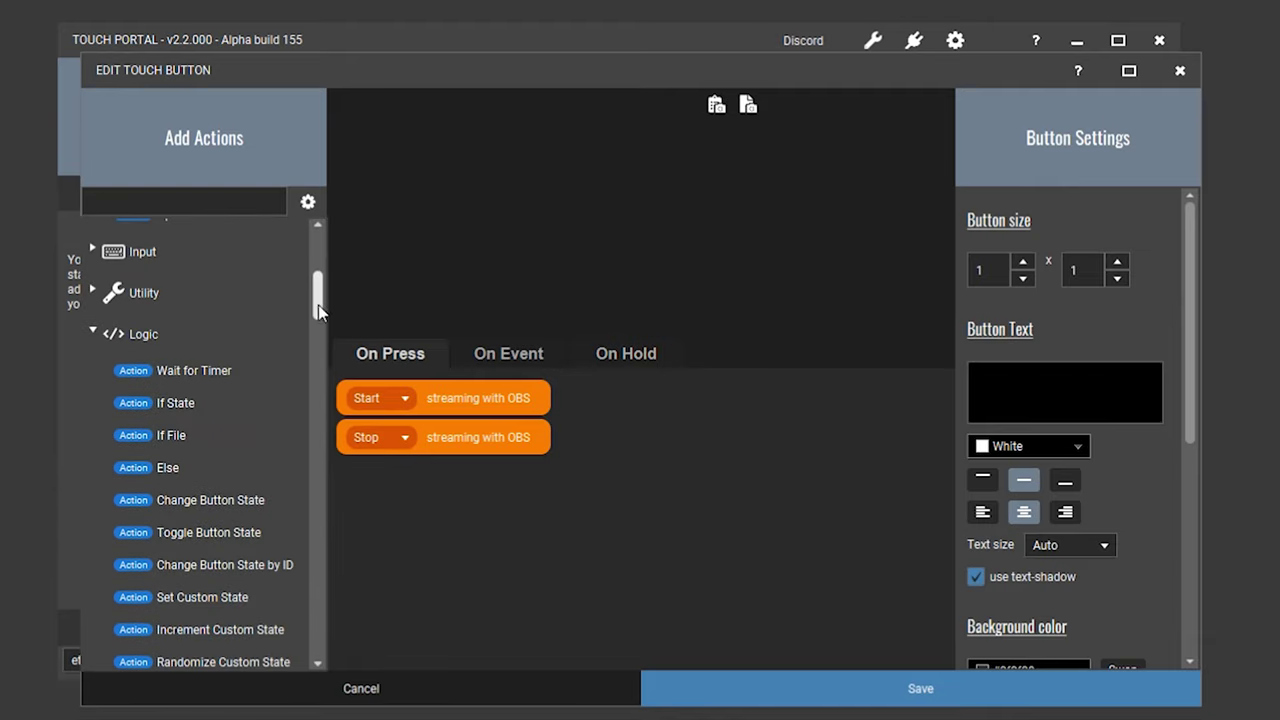
Step: Wrap the actions in IF 'OBS streaming state is stopped', with Else placed before Stop
{"action": "double_click", "coordinate": [206, 406]}
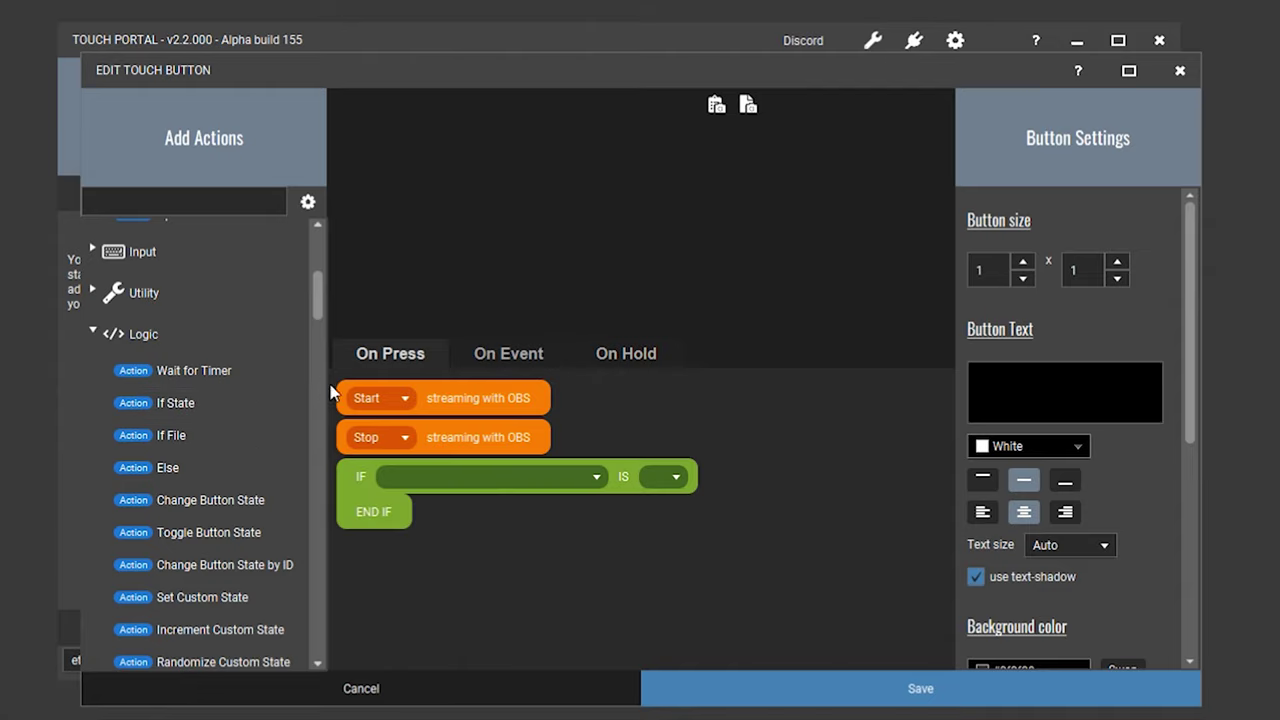
{"action": "left_click_drag", "start_coordinate": [358, 473], "coordinate": [355, 400]}
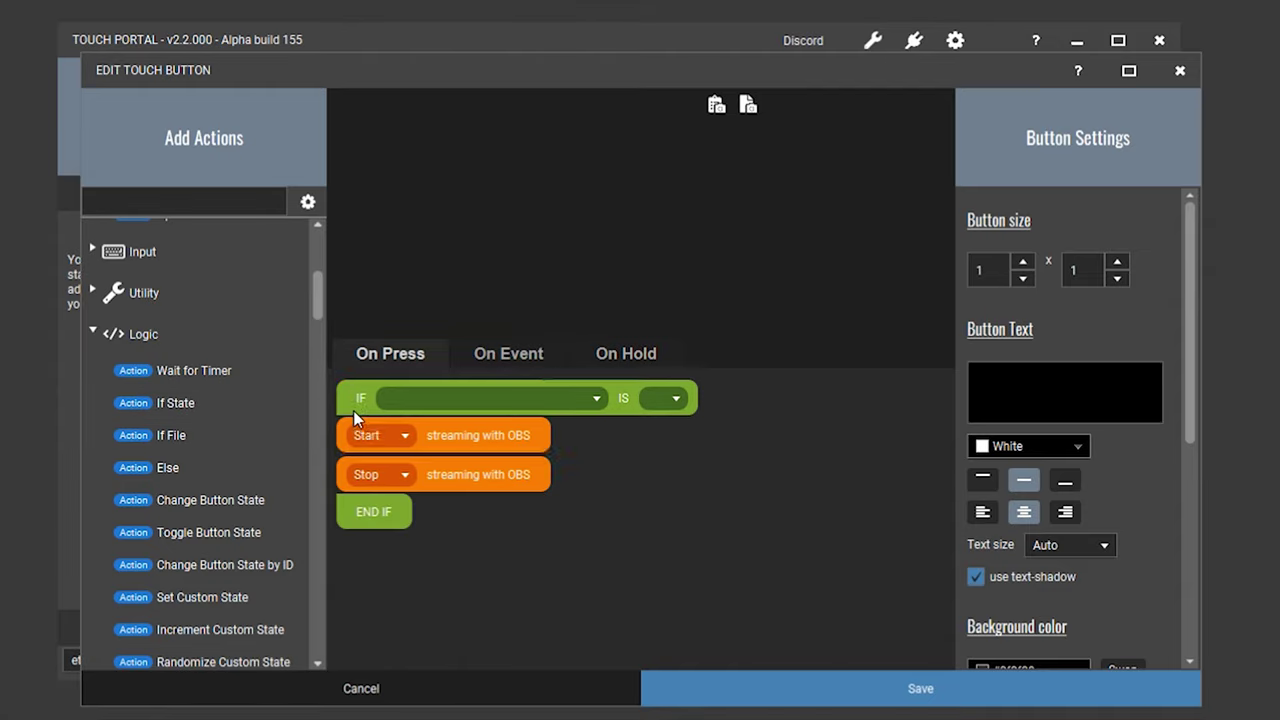
{"action": "left_click", "coordinate": [586, 410]}
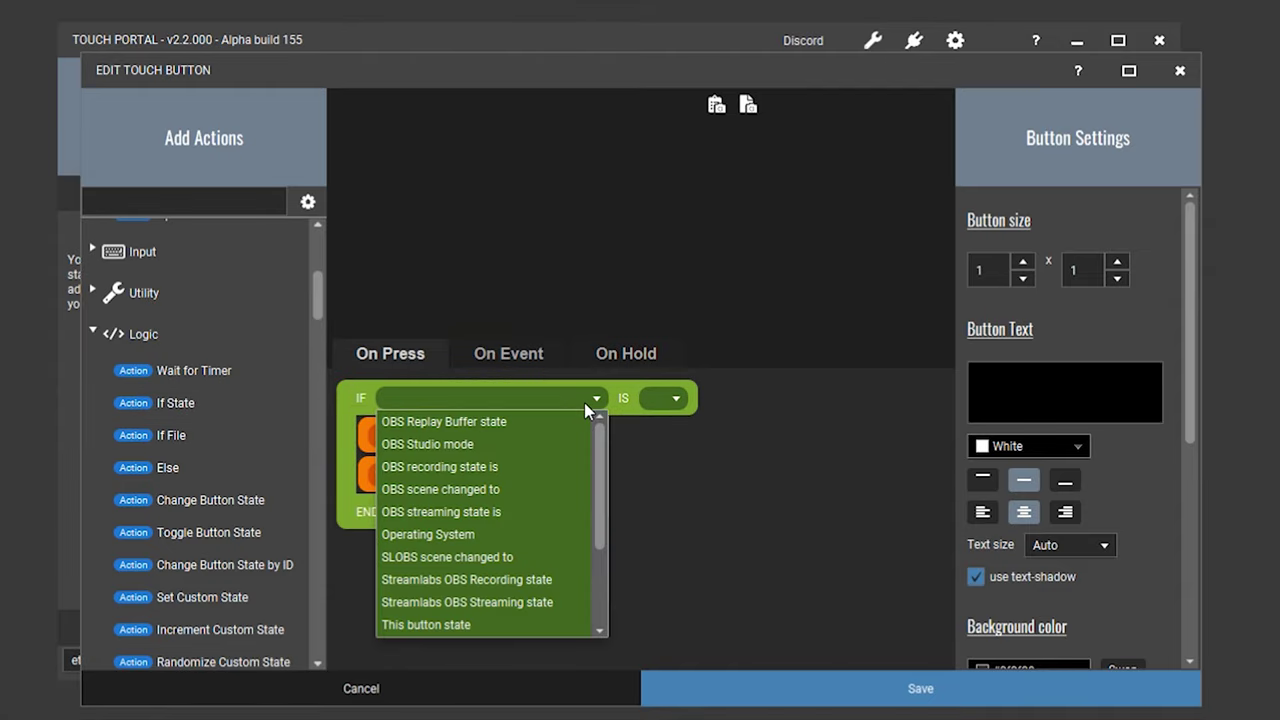
{"action": "left_click", "coordinate": [470, 512]}
{"action": "left_click", "coordinate": [675, 414]}
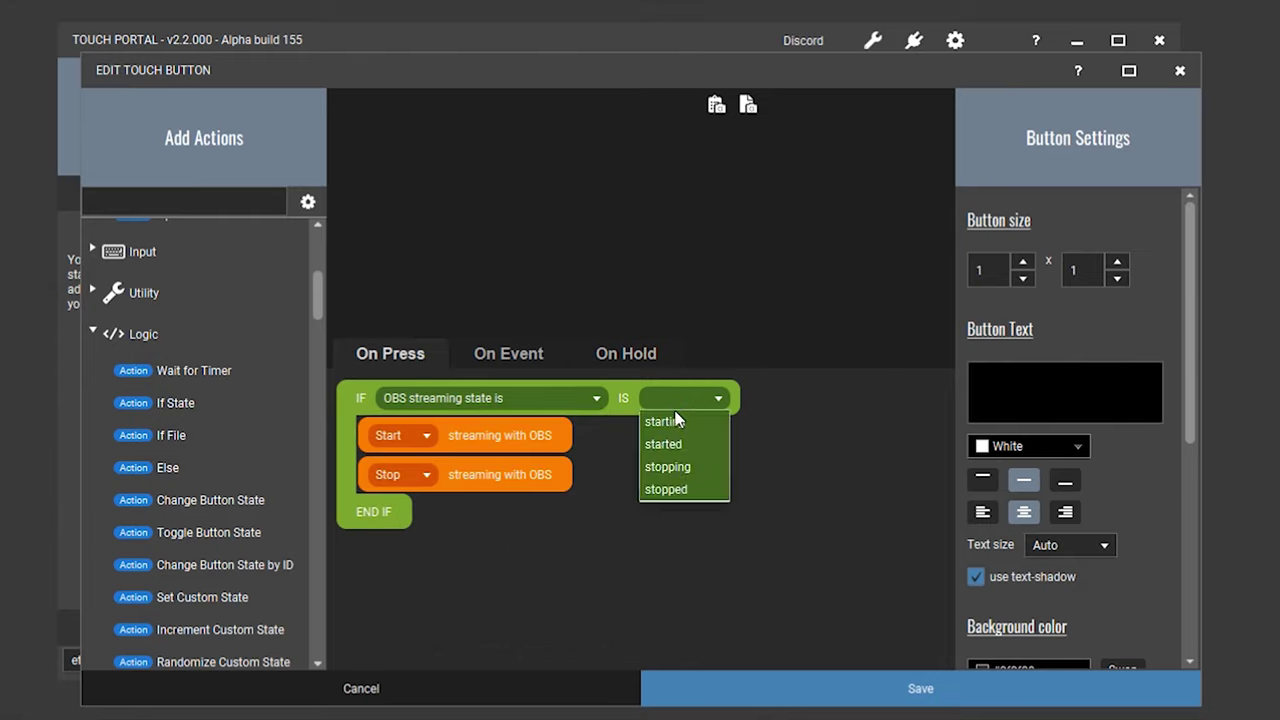
{"action": "left_click", "coordinate": [680, 490]}
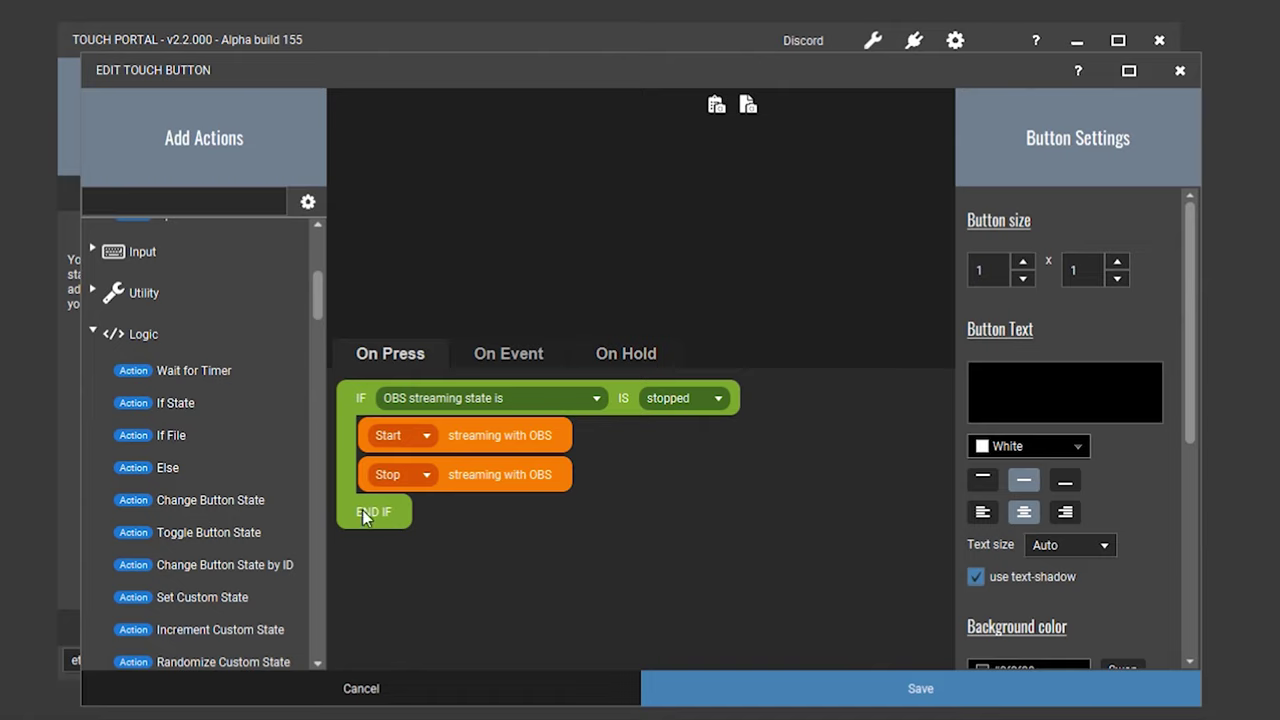
{"action": "mouse_move", "coordinate": [200, 466]}
{"action": "left_mouse_down"}
{"action": "mouse_move", "coordinate": [409, 497]}
{"action": "mouse_move", "coordinate": [410, 476]}
{"action": "left_mouse_up"}
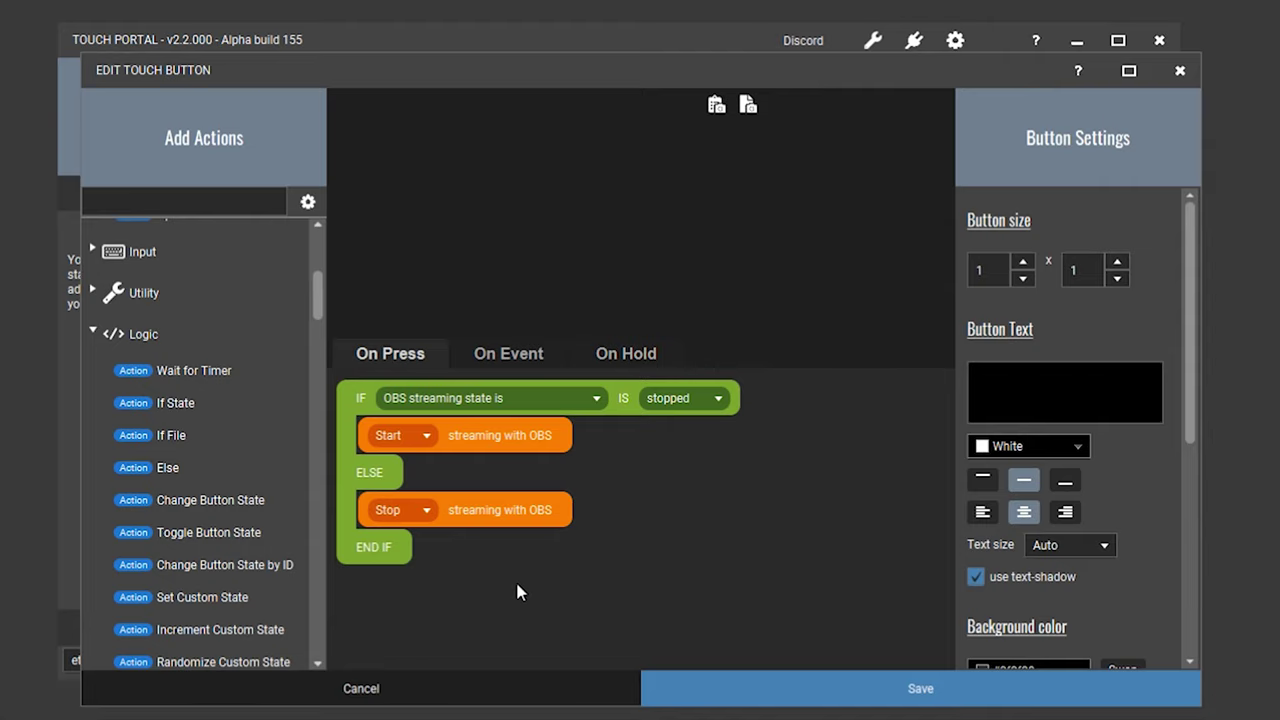
Step: Add an OBS 'On Streaming state' event triggered when streaming is 'stopped'
{"action": "left_click", "coordinate": [508, 353]}
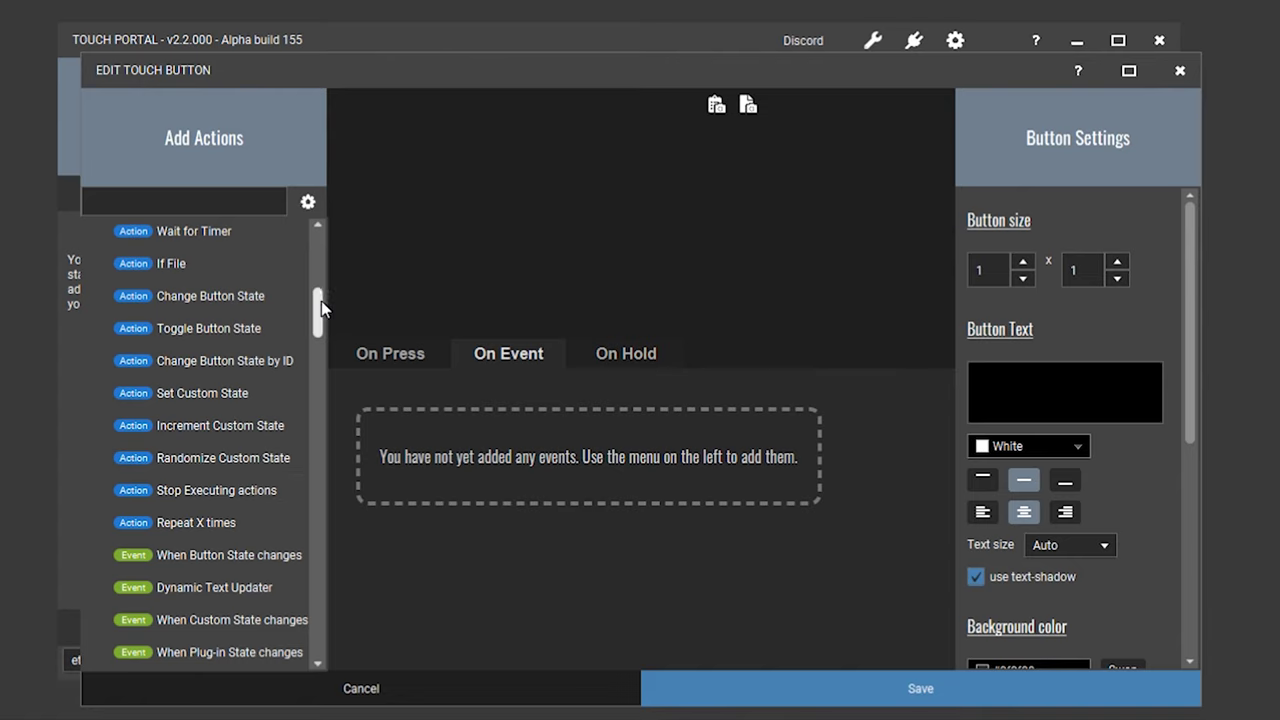
{"action": "left_click_drag", "start_coordinate": [321, 308], "coordinate": [330, 433]}
{"action": "scroll", "coordinate": [321, 430], "scroll_direction": "down", "scroll_amount": 4}
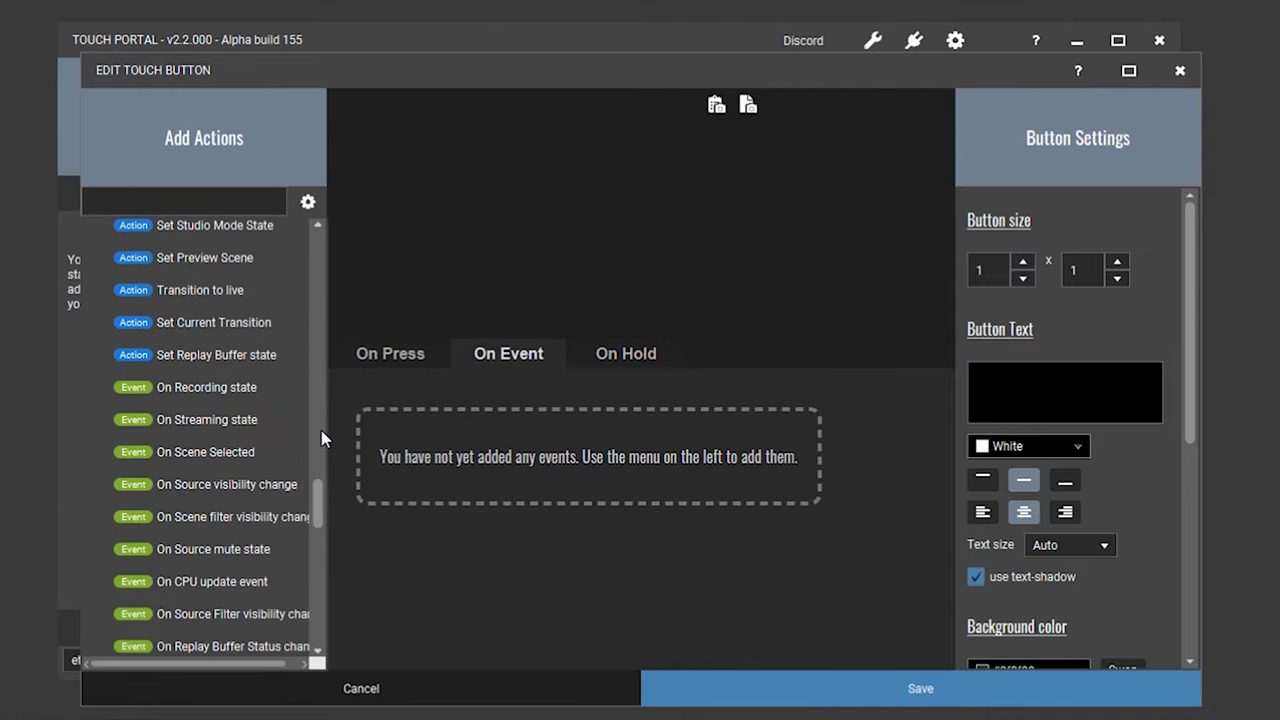
{"action": "left_click", "coordinate": [271, 422]}
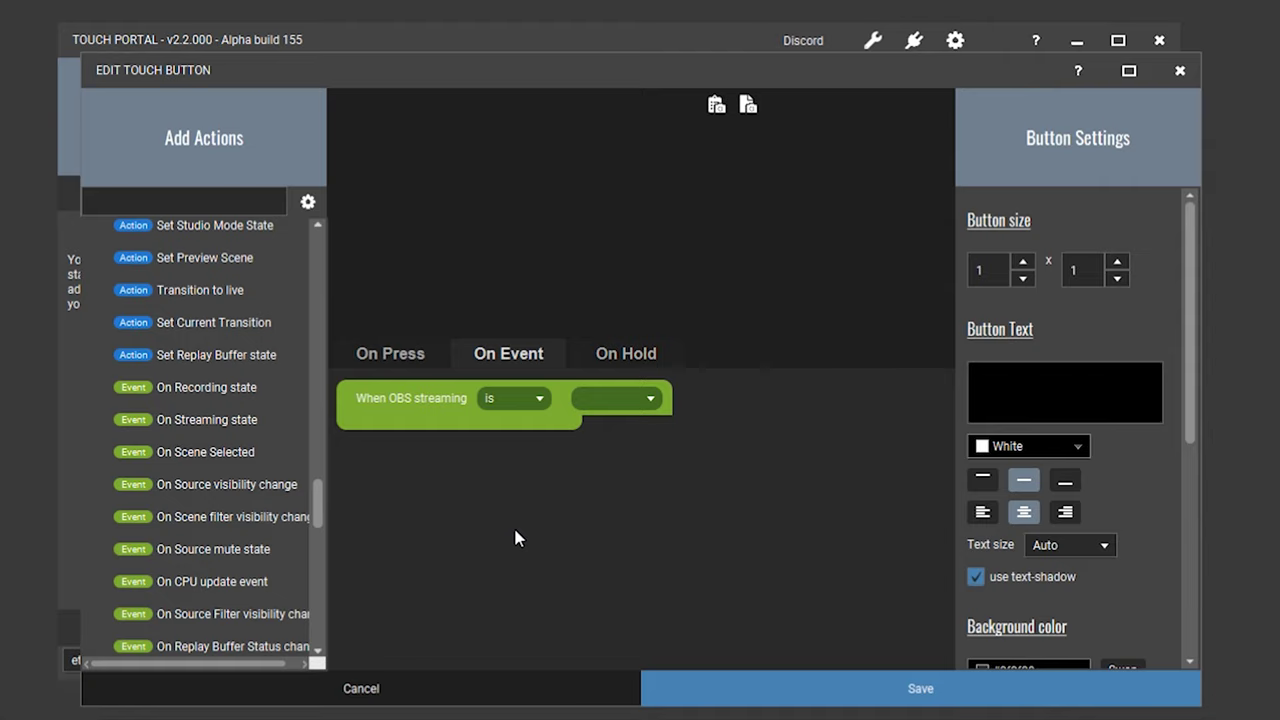
{"action": "left_click", "coordinate": [632, 402]}
{"action": "left_click", "coordinate": [634, 489]}
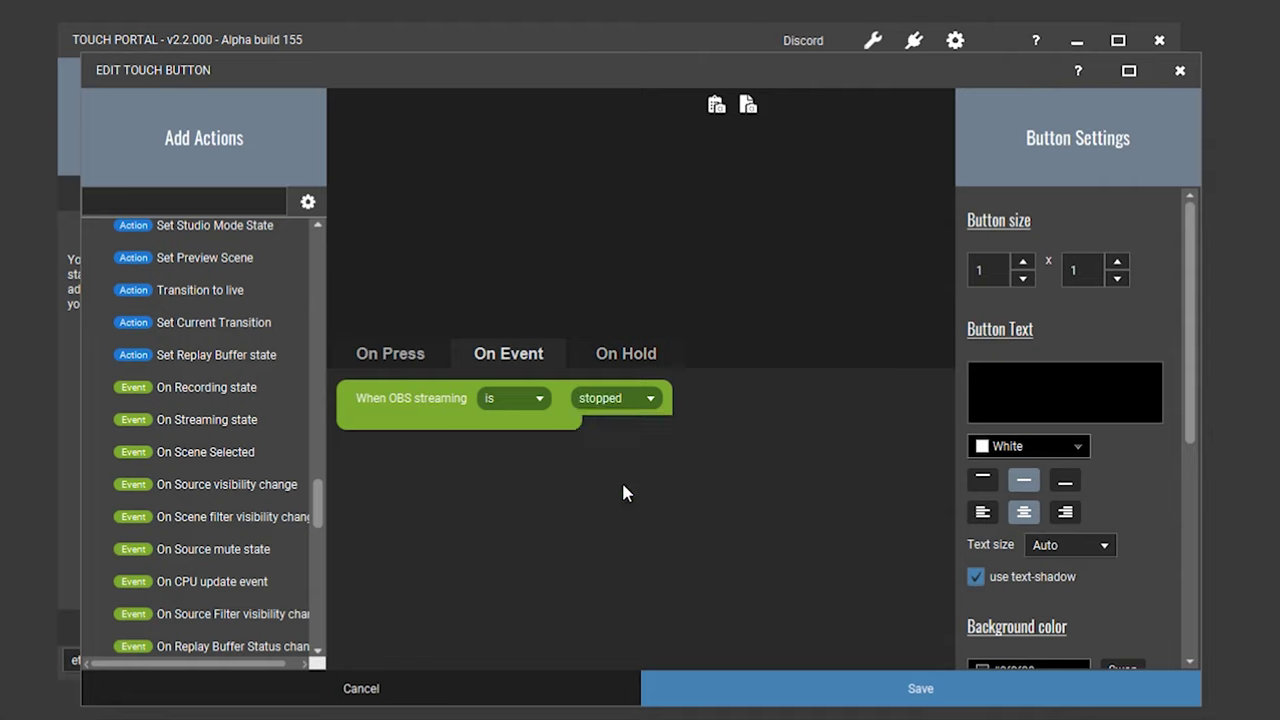
Step: Add a Change Button Visuals action setting the icon to the dim broadcast icon
{"action": "left_click_drag", "start_coordinate": [317, 503], "coordinate": [333, 378]}
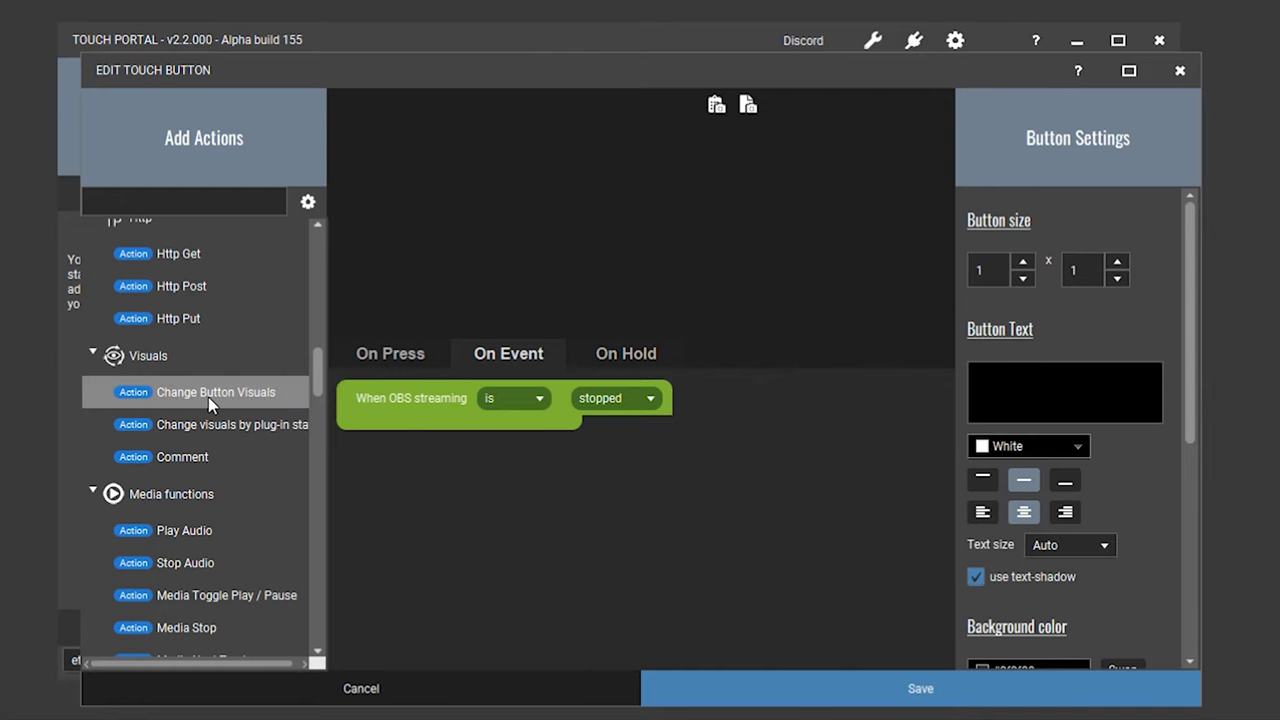
{"action": "double_click", "coordinate": [208, 397]}
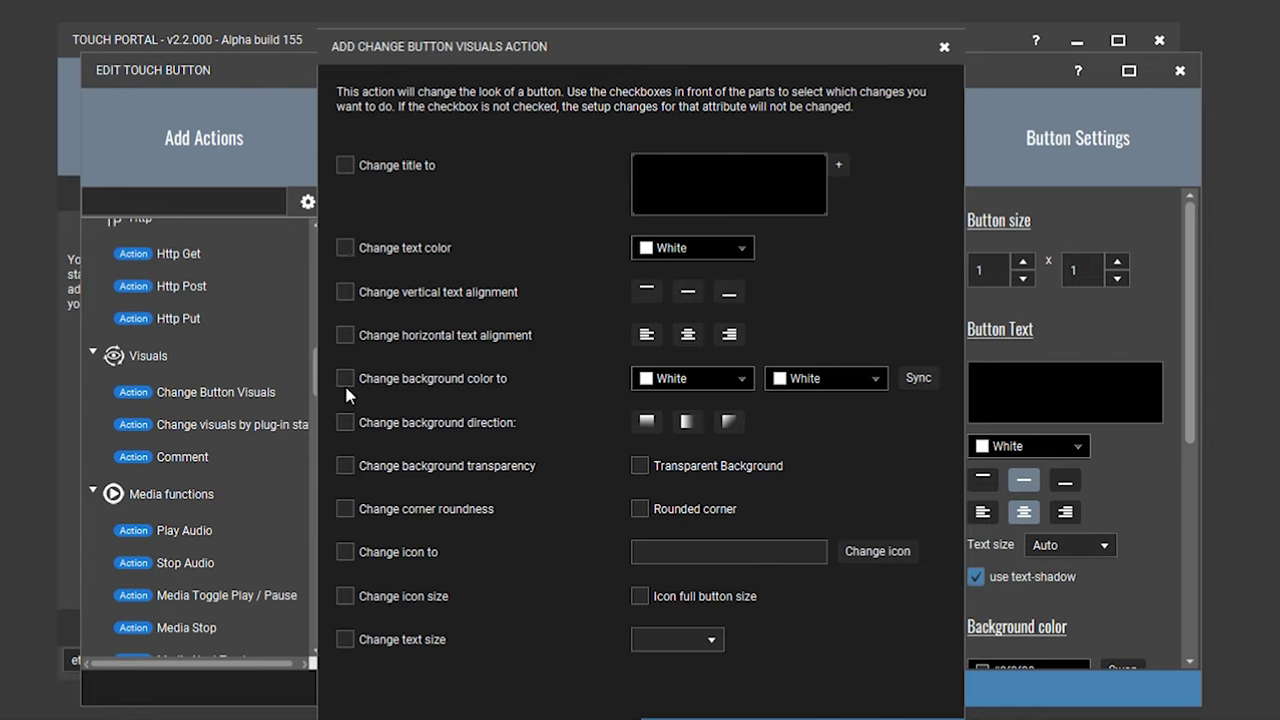
{"action": "left_click", "coordinate": [345, 552]}
{"action": "left_click", "coordinate": [906, 555]}
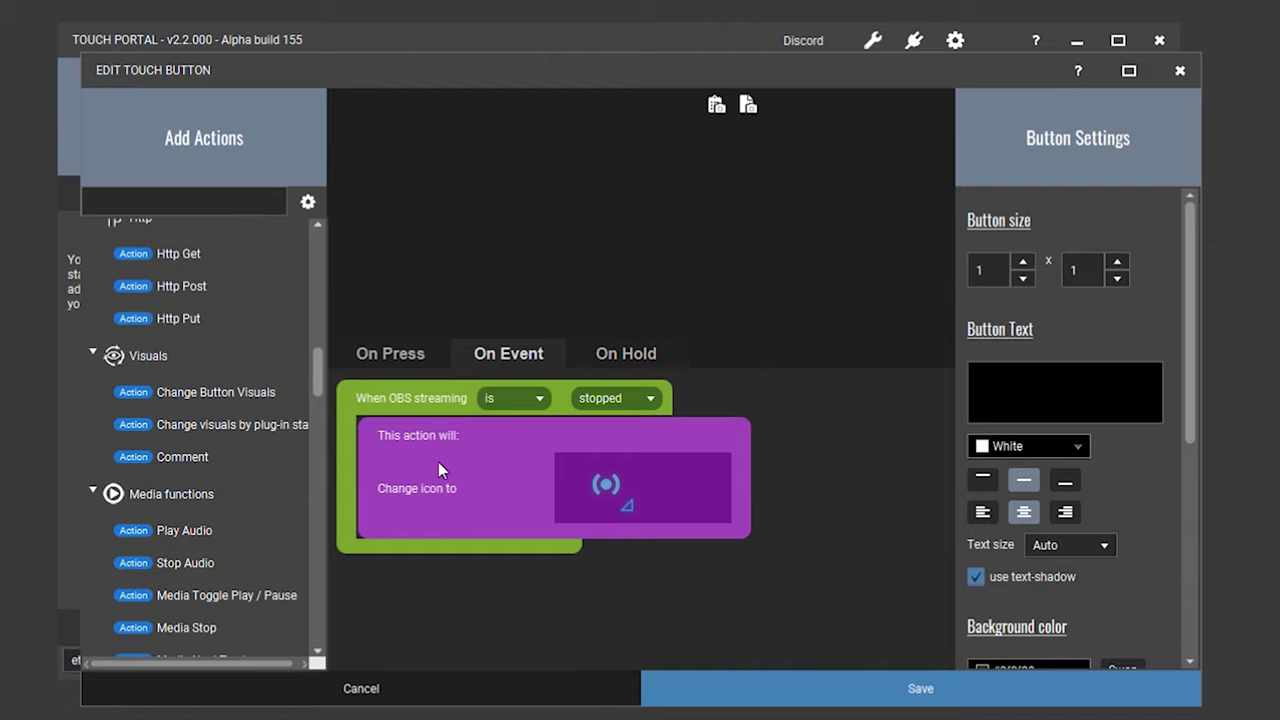
Step: Duplicate the stopped event and set the first copy to trigger when streaming 'started'
{"action": "right_click", "coordinate": [393, 404]}
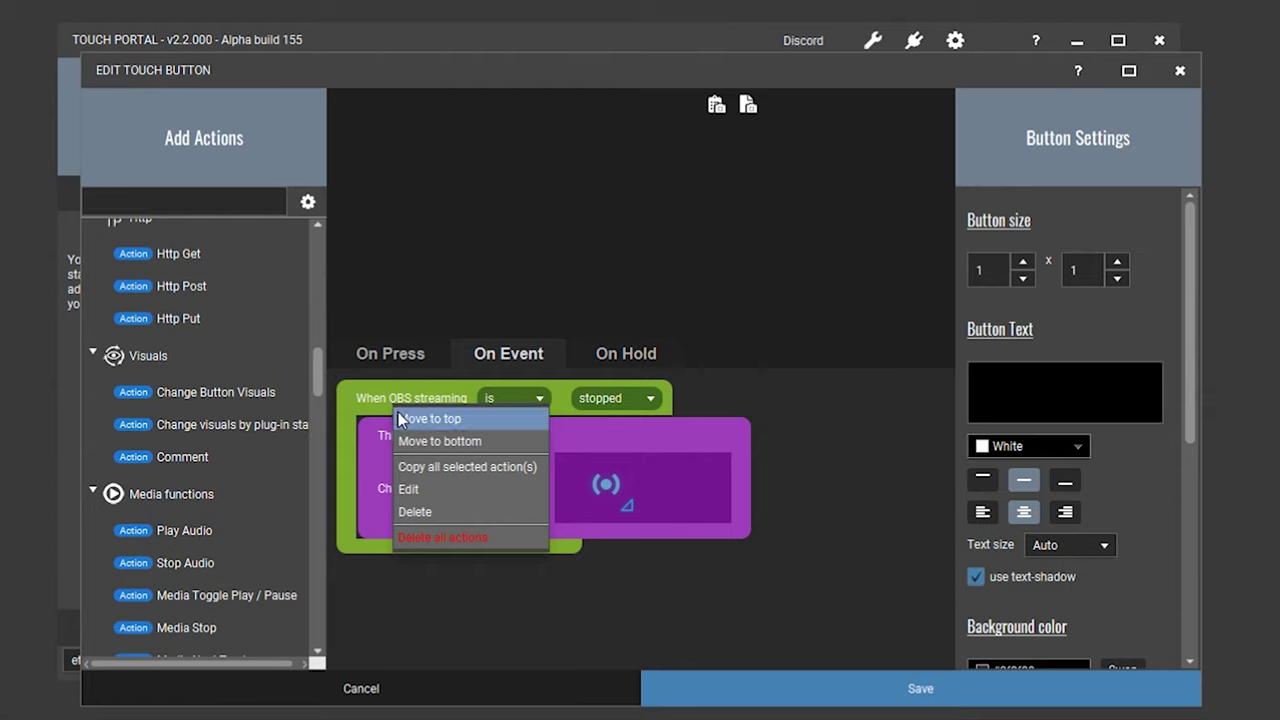
{"action": "left_click", "coordinate": [423, 466]}
{"action": "right_click", "coordinate": [403, 601]}
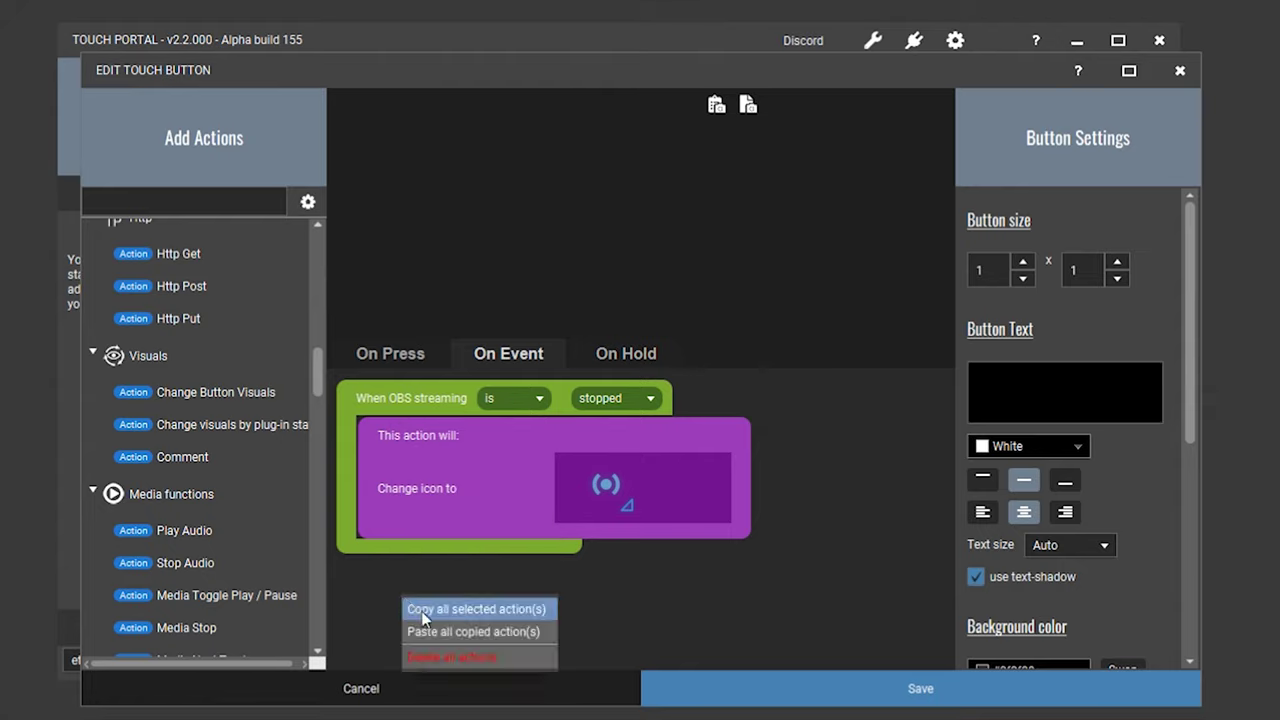
{"action": "left_click", "coordinate": [472, 631]}
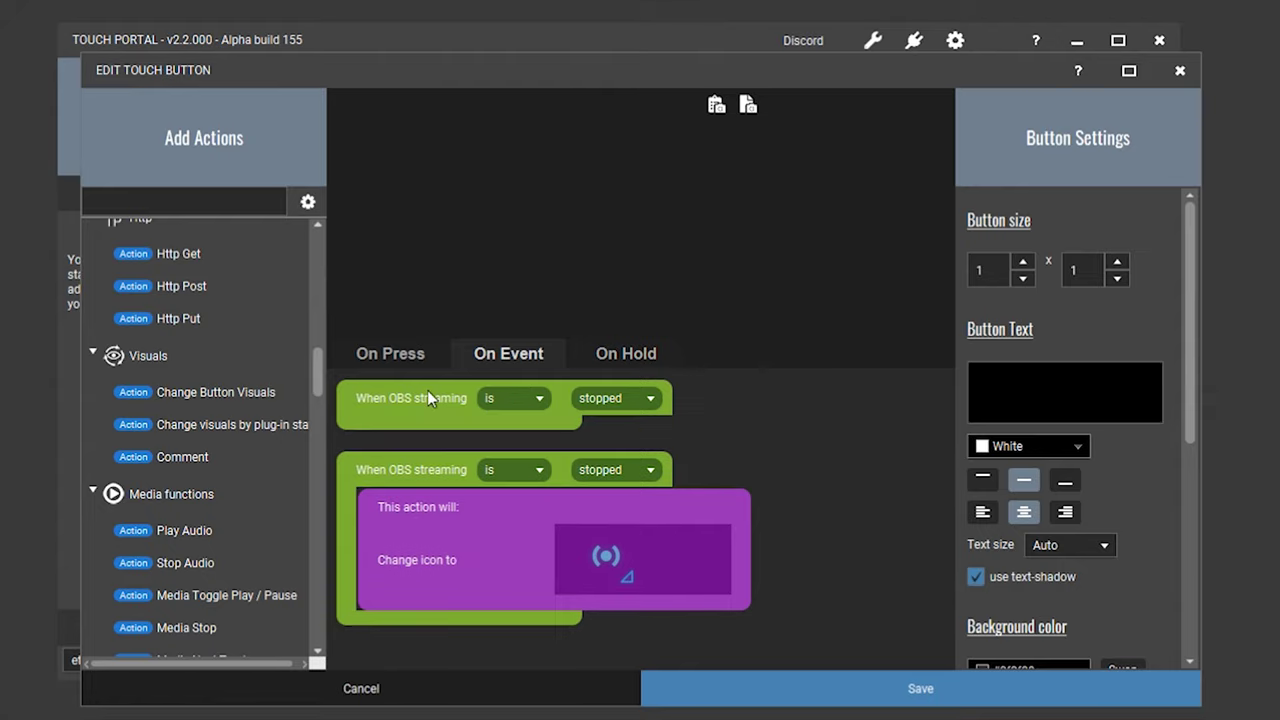
{"action": "left_click", "coordinate": [630, 398]}
{"action": "left_click", "coordinate": [624, 443]}
Step: Give the started event its own icon-change action using the bright broadcast icon
{"action": "right_click", "coordinate": [418, 538]}
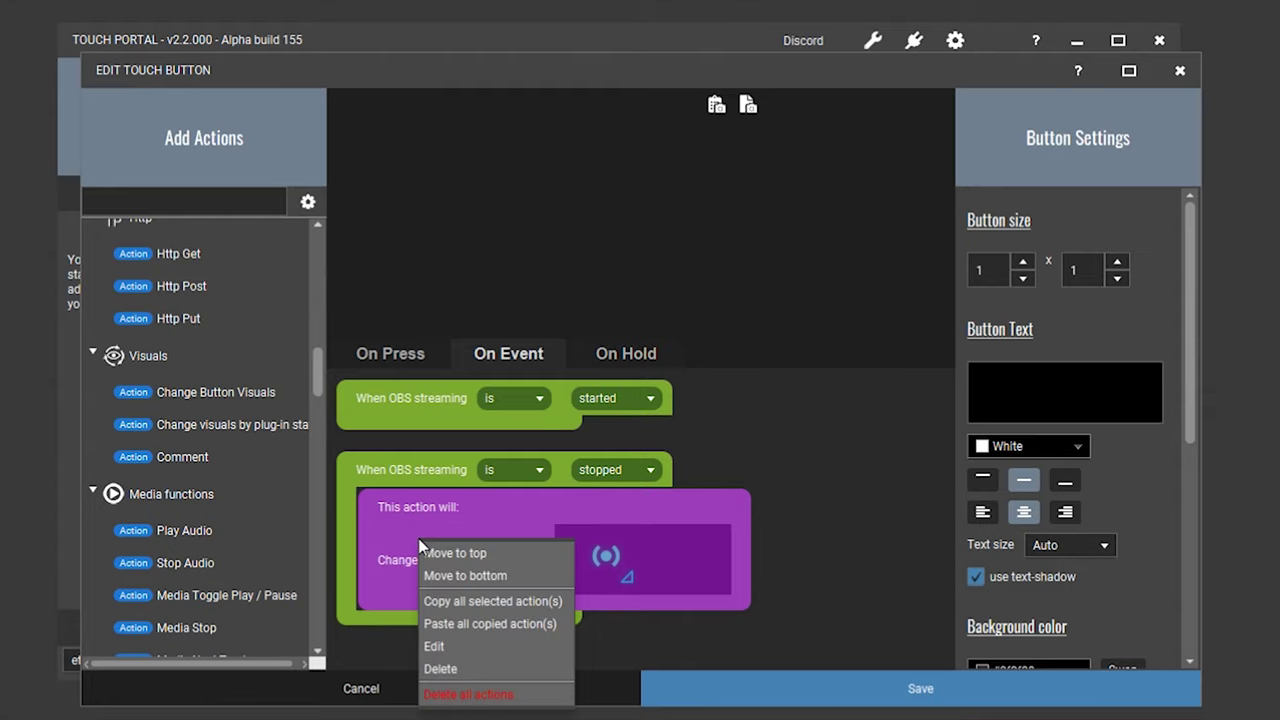
{"action": "left_click", "coordinate": [465, 603]}
{"action": "key", "text": "ctrl+v"}
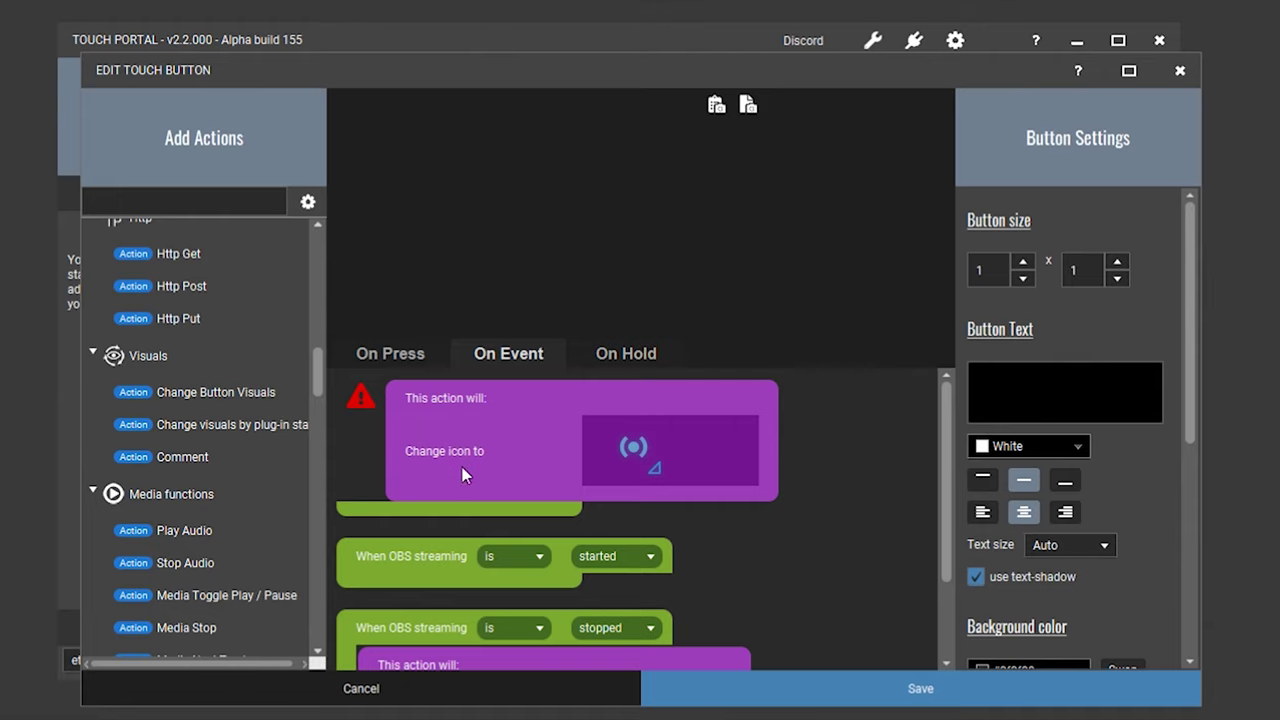
{"action": "left_click_drag", "start_coordinate": [463, 471], "coordinate": [450, 528]}
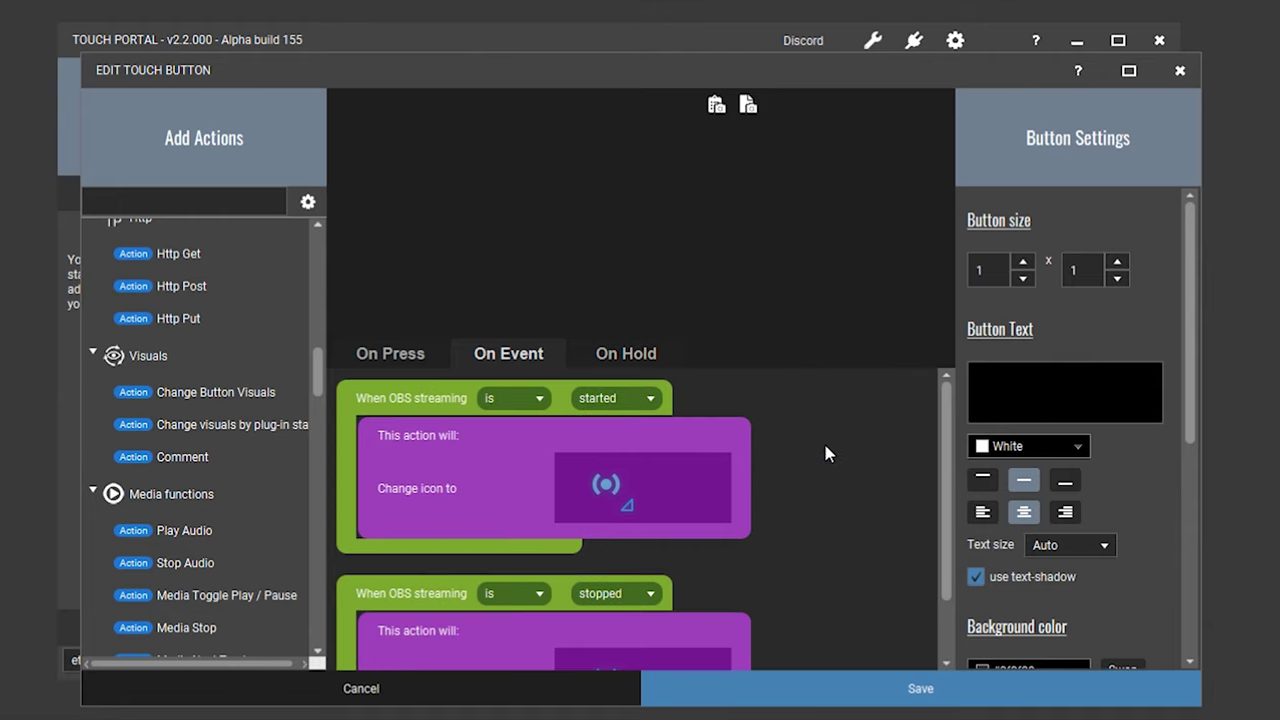
{"action": "left_click", "coordinate": [648, 480]}
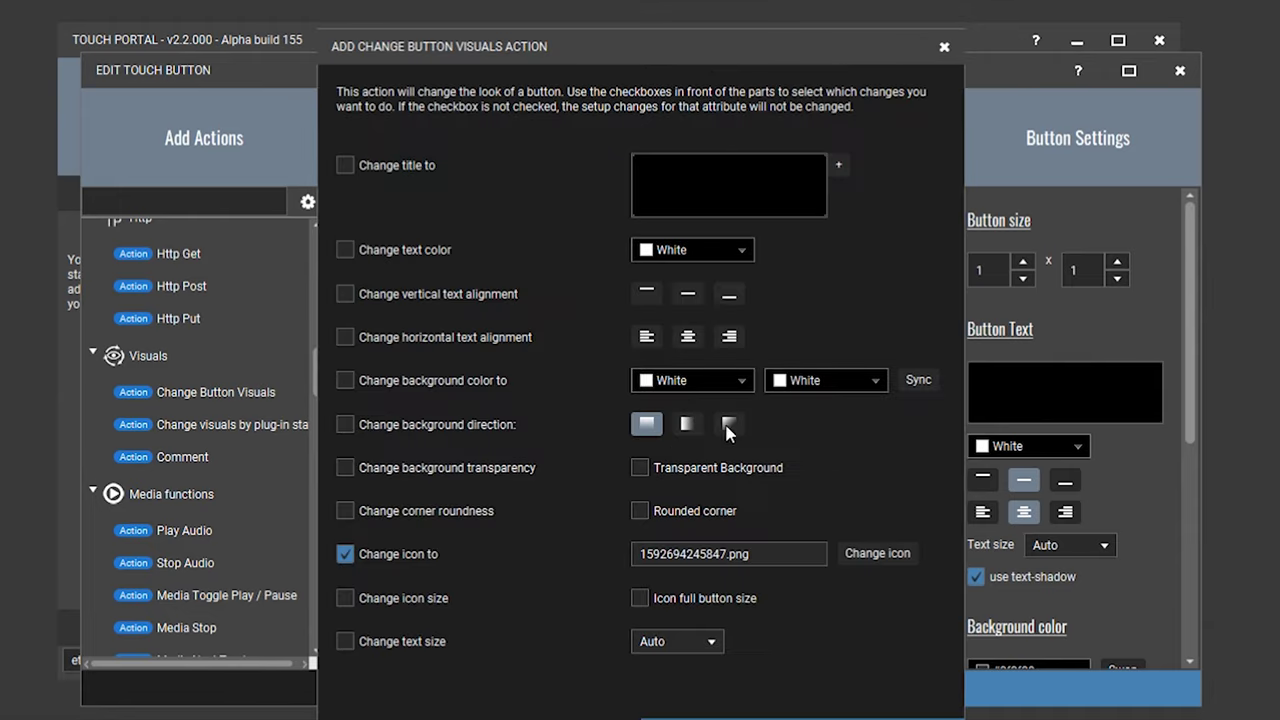
{"action": "left_click", "coordinate": [878, 556]}
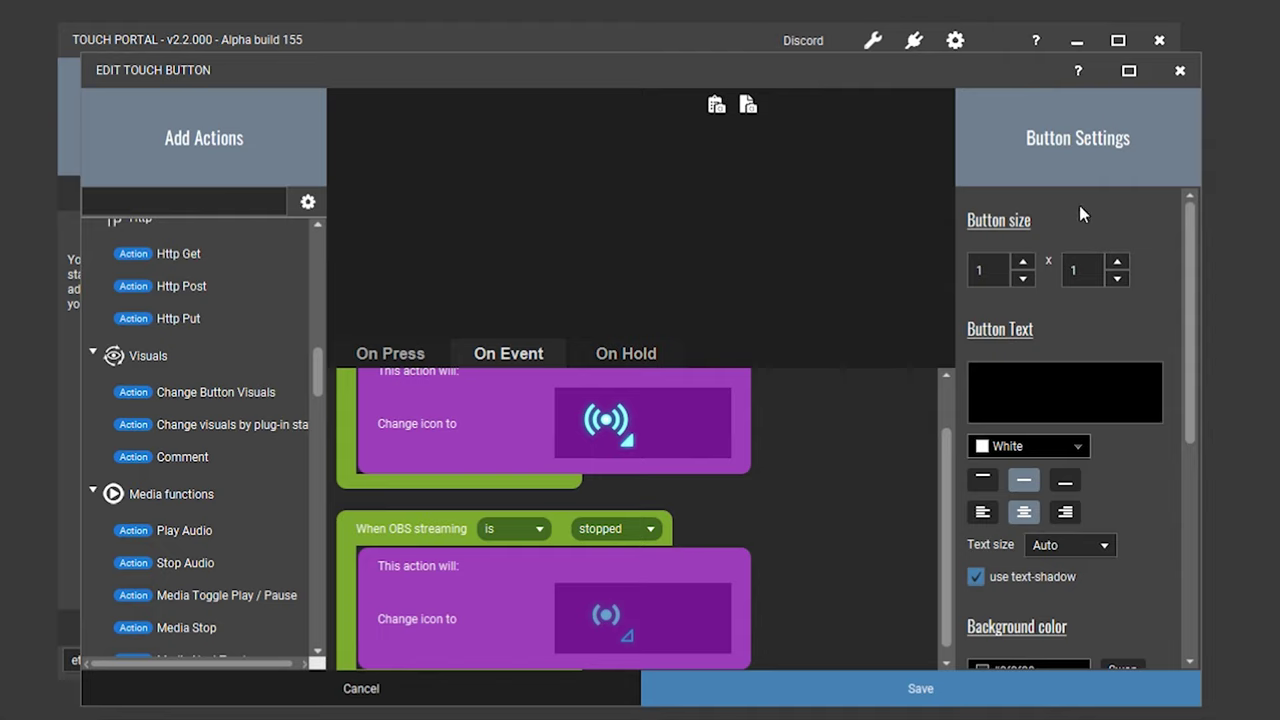
Step: Enable 'Icon full button size' and keep the button's initial state at Off
{"action": "left_click_drag", "start_coordinate": [1189, 228], "coordinate": [1206, 460]}
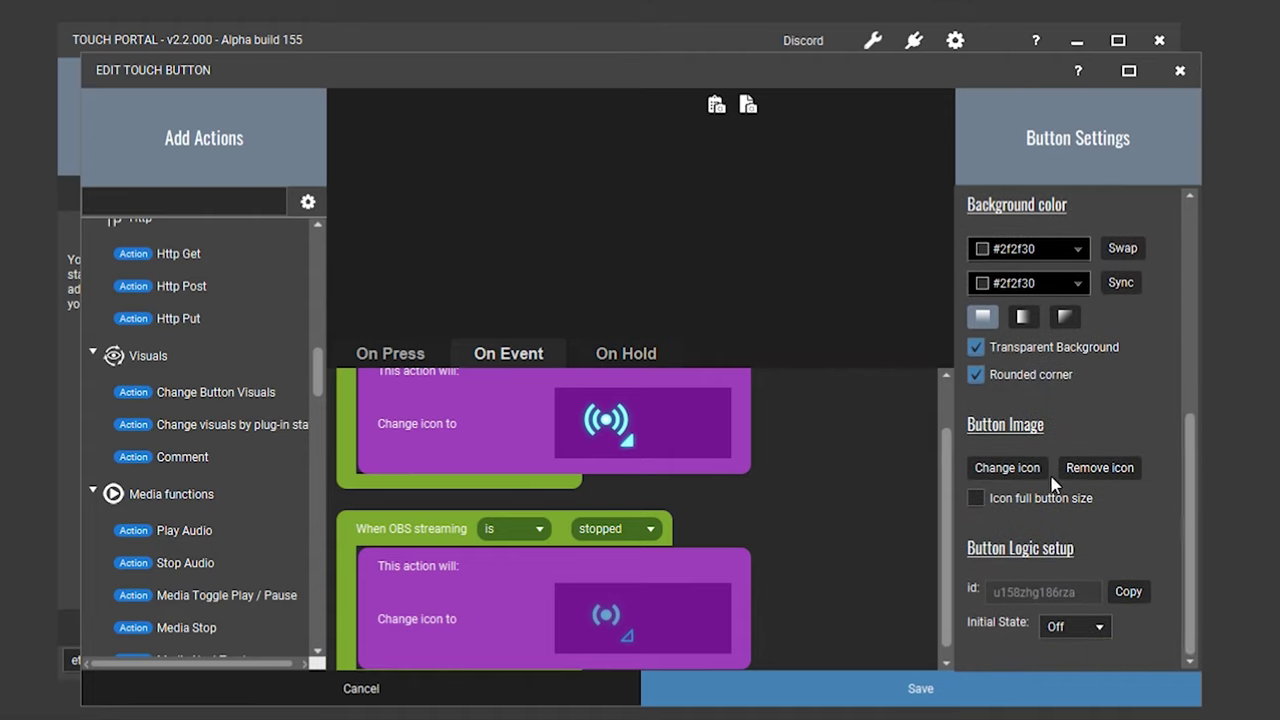
{"action": "left_click", "coordinate": [977, 500]}
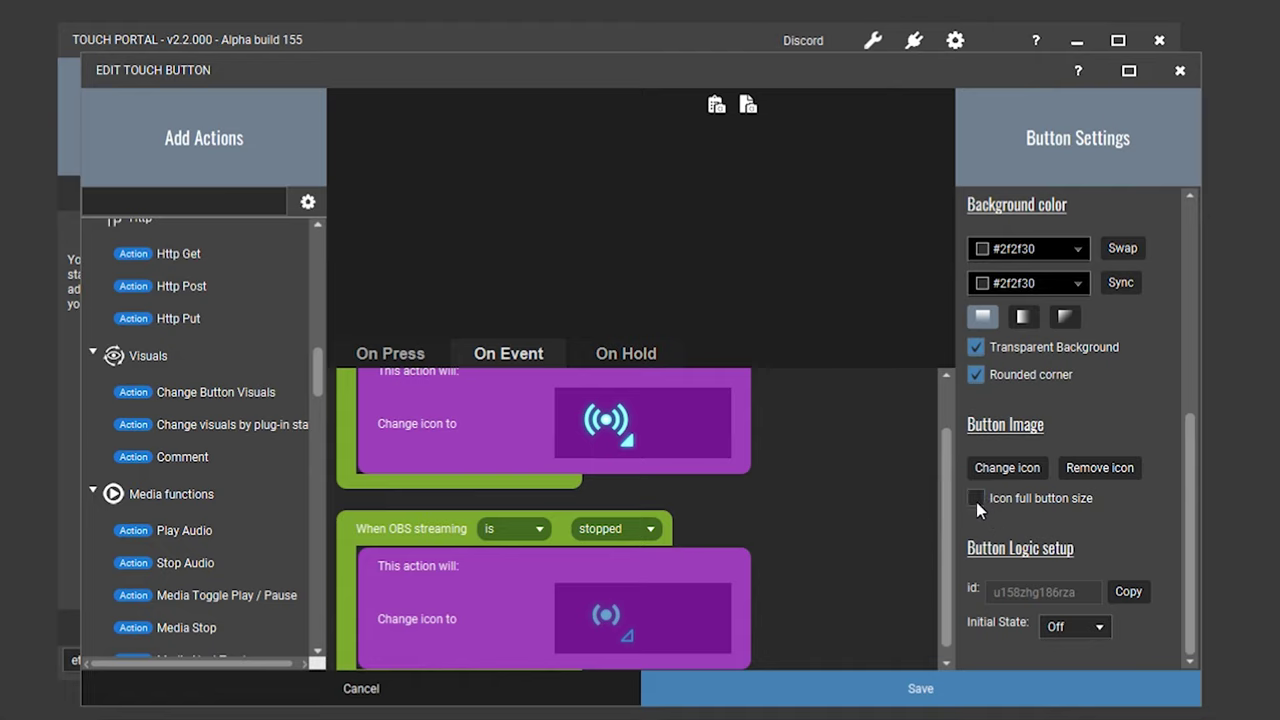
{"action": "left_click", "coordinate": [976, 500]}
{"action": "left_click", "coordinate": [1083, 626]}
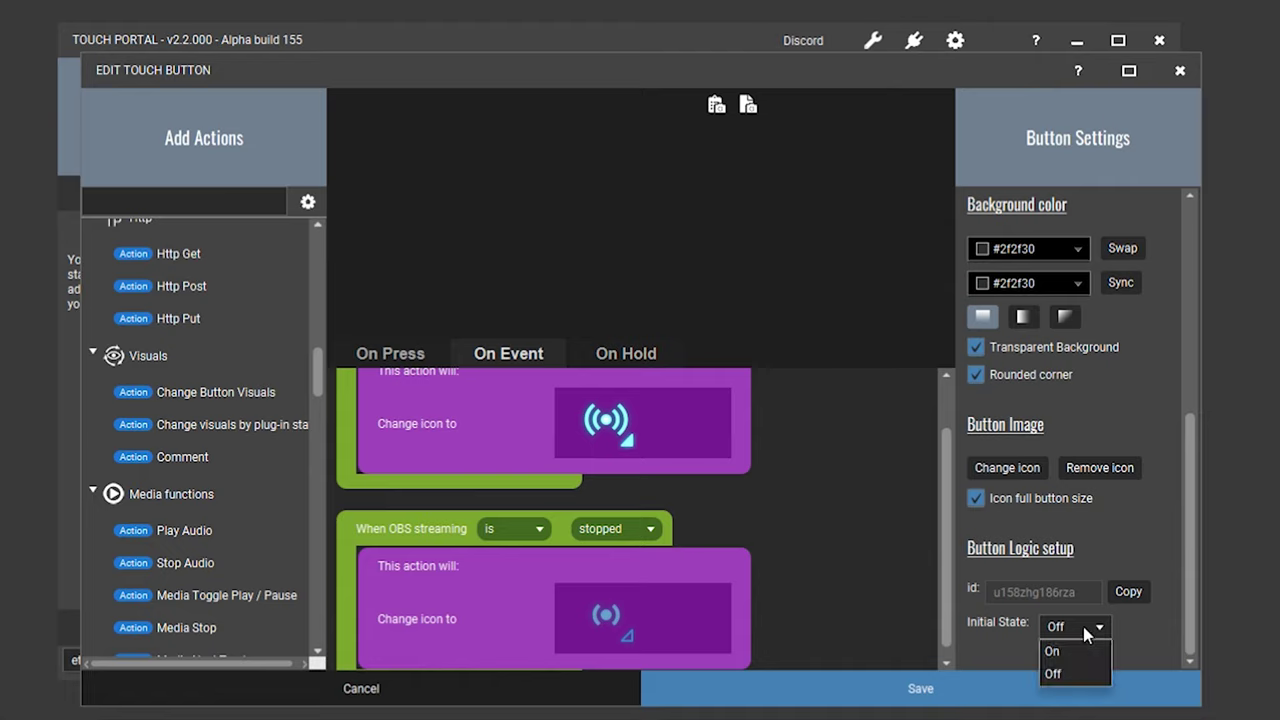
{"action": "left_click", "coordinate": [1053, 674]}
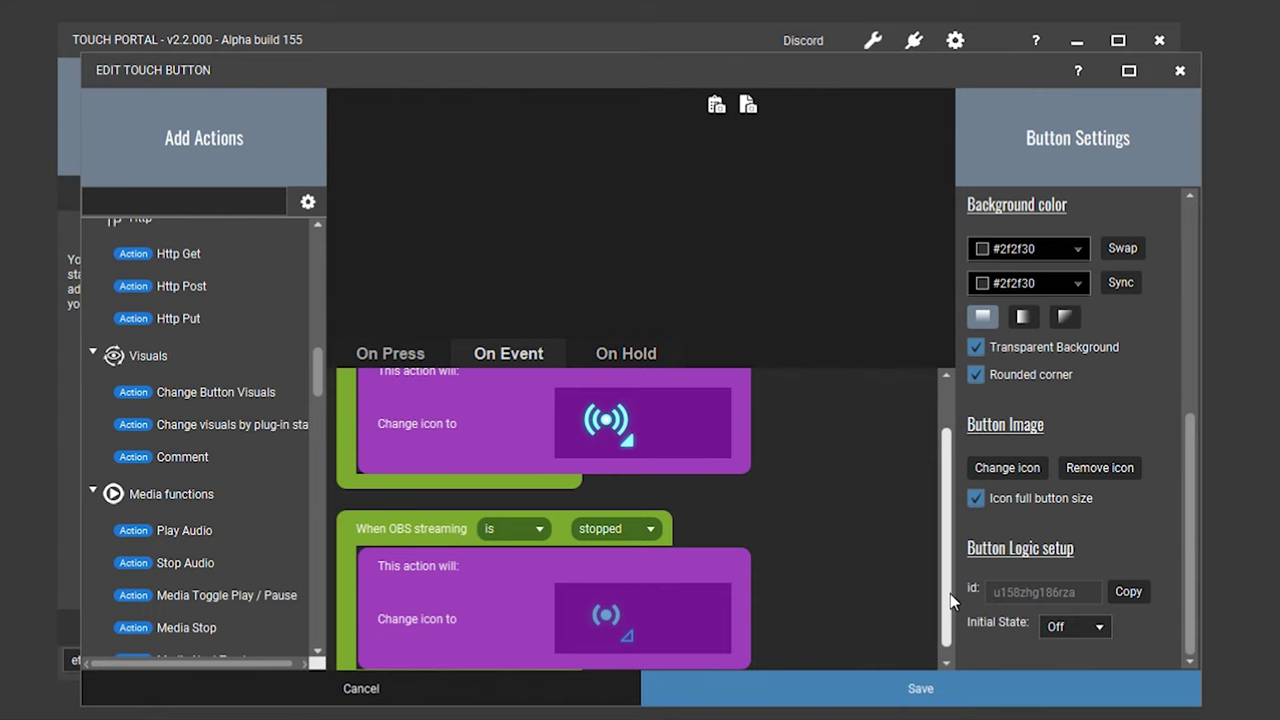
Step: Load the dim broadcast off icon from file as the button's default icon
{"action": "left_click", "coordinate": [1009, 465]}
{"action": "left_click", "coordinate": [1011, 490]}
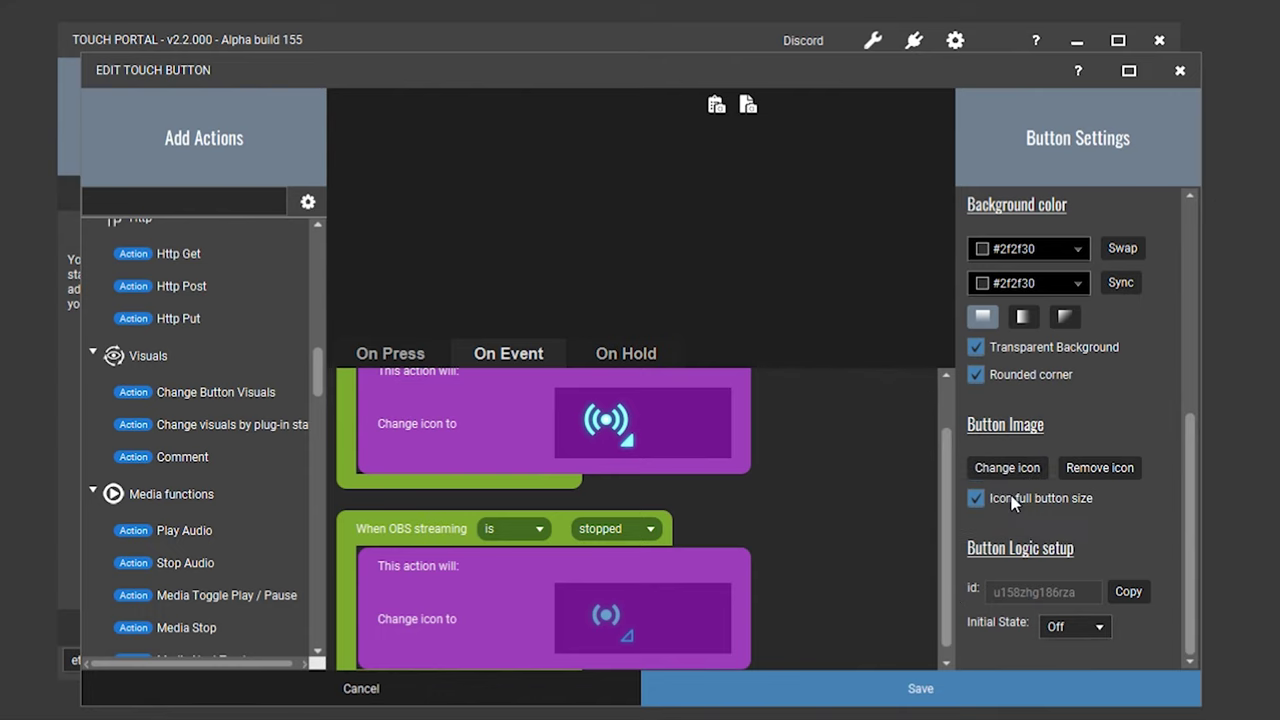
{"action": "left_click_drag", "start_coordinate": [1022, 205], "coordinate": [1037, 390]}
{"action": "left_click", "coordinate": [872, 671]}
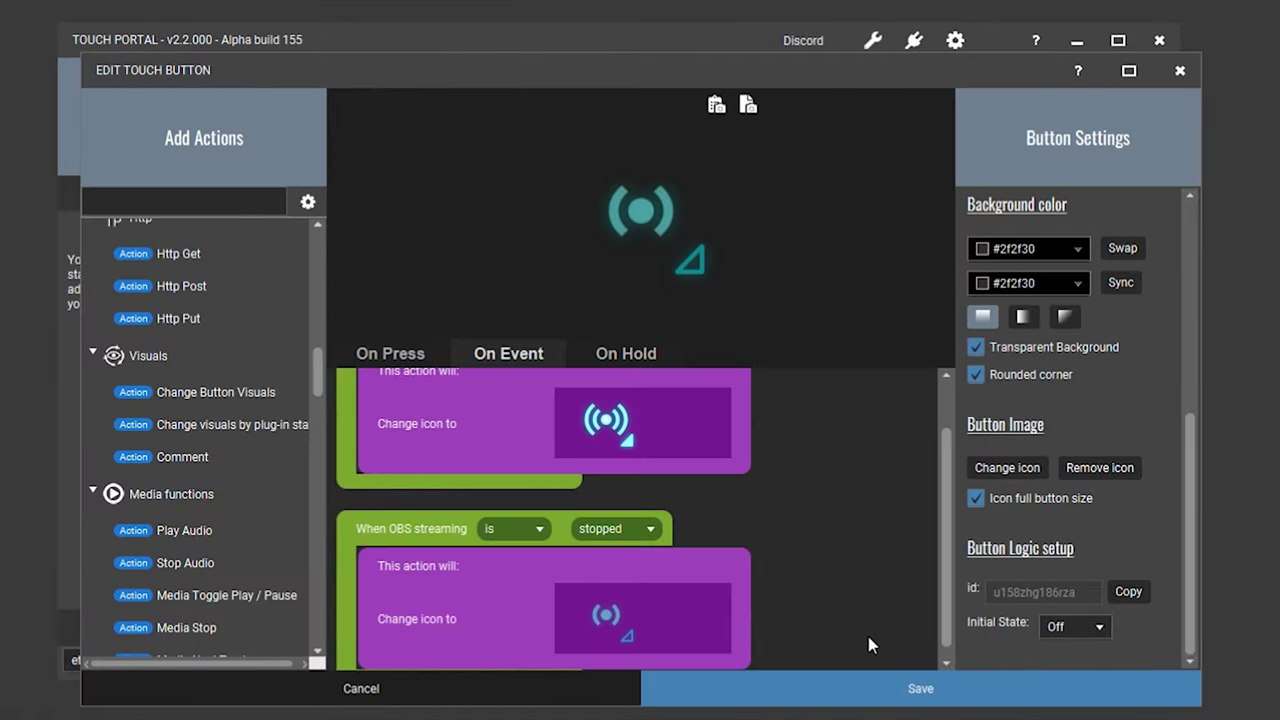